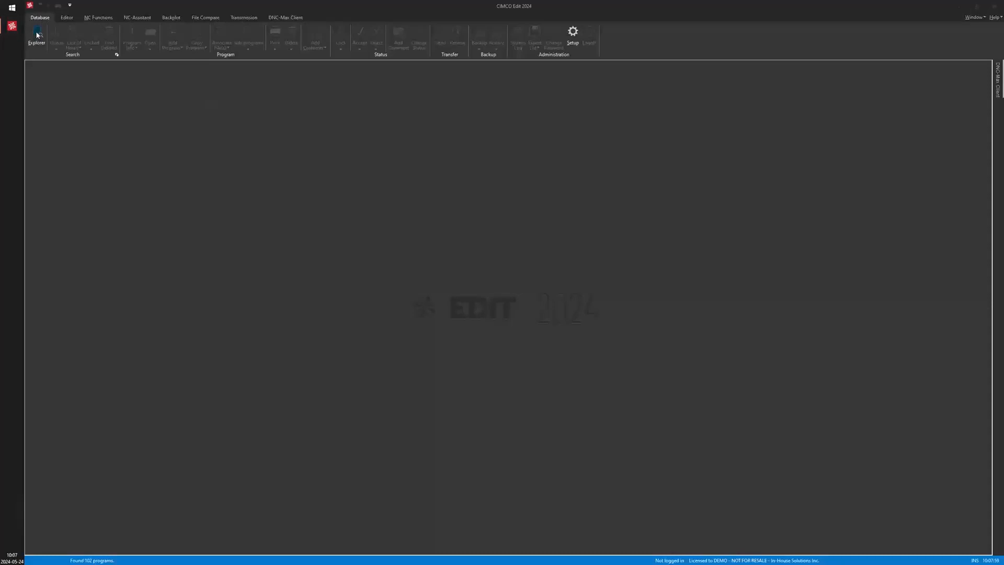
Log on to the NC-Base explorer with the OPERATOR user name
left_click(36, 35)
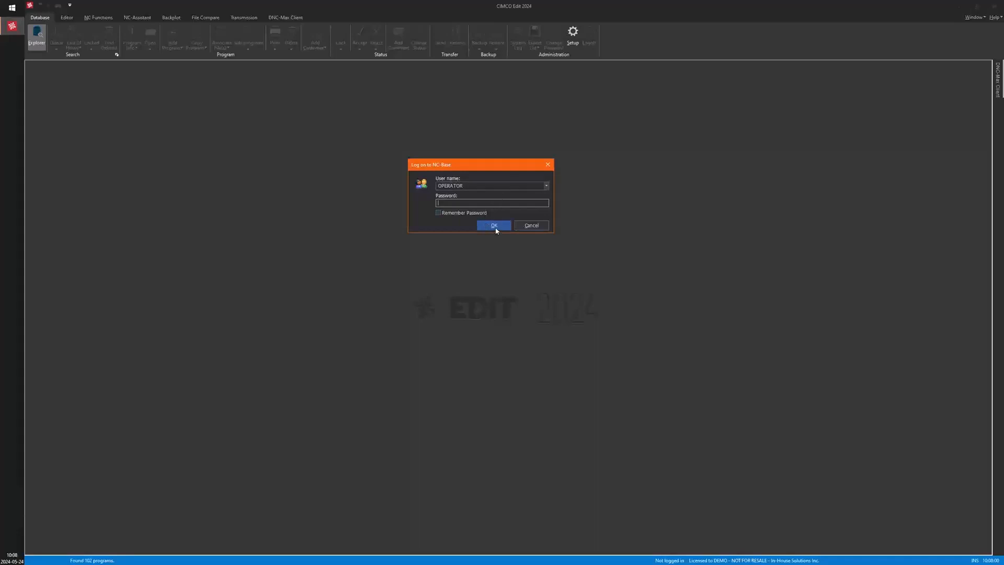
left_click(547, 186)
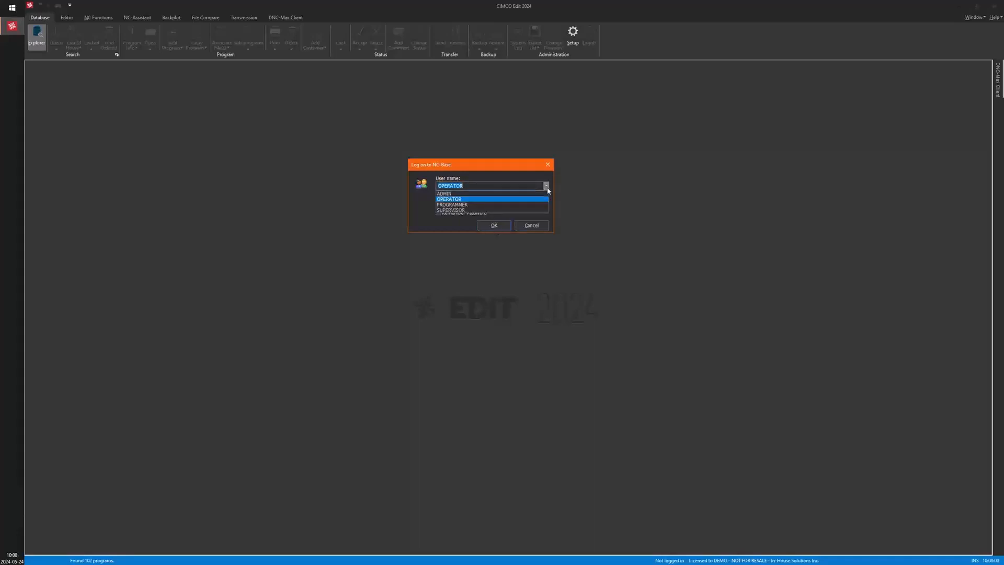
left_click(547, 188)
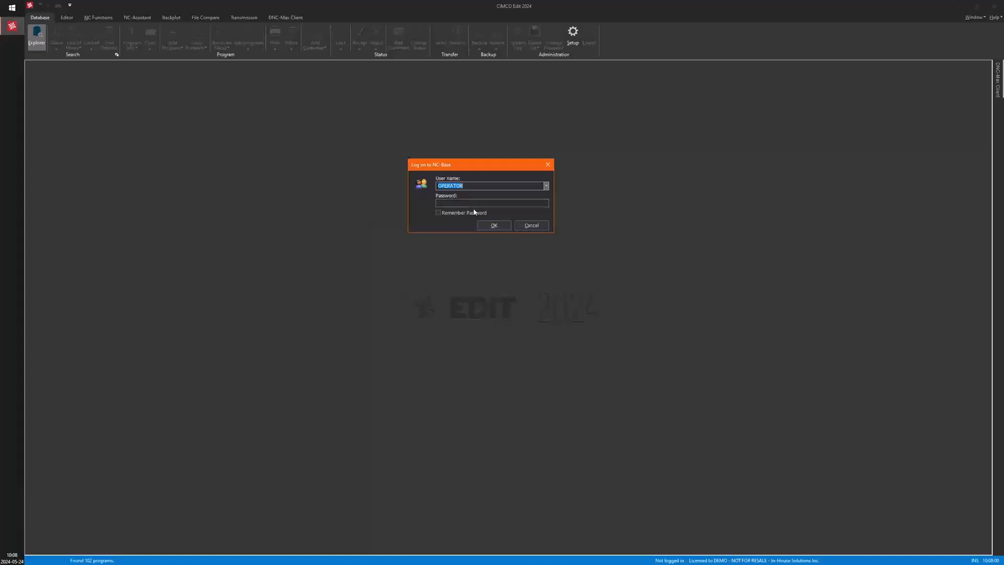
left_click(493, 224)
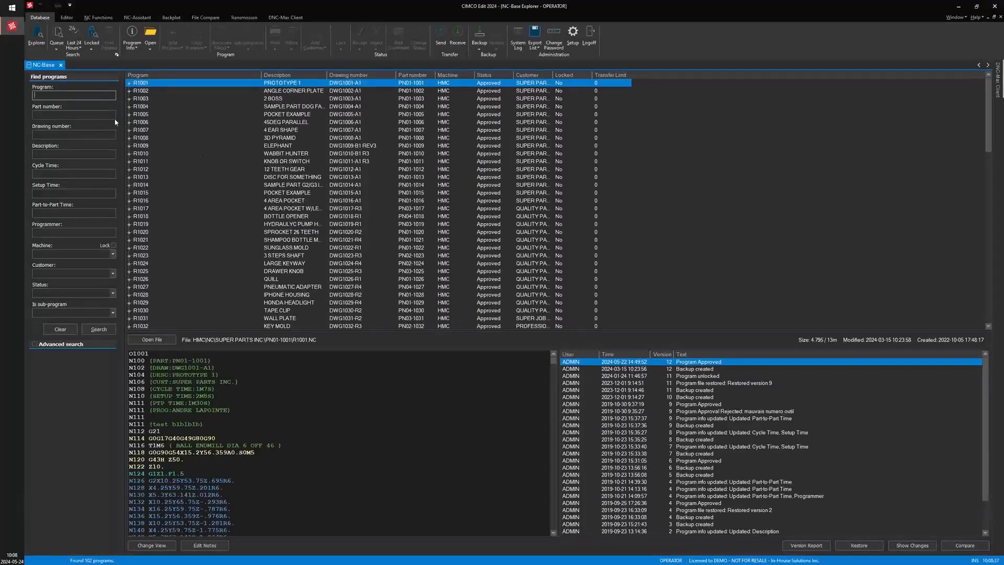
Browse the program list and expand program R1001 to show its associated files
scroll(246, 136, "down", 10)
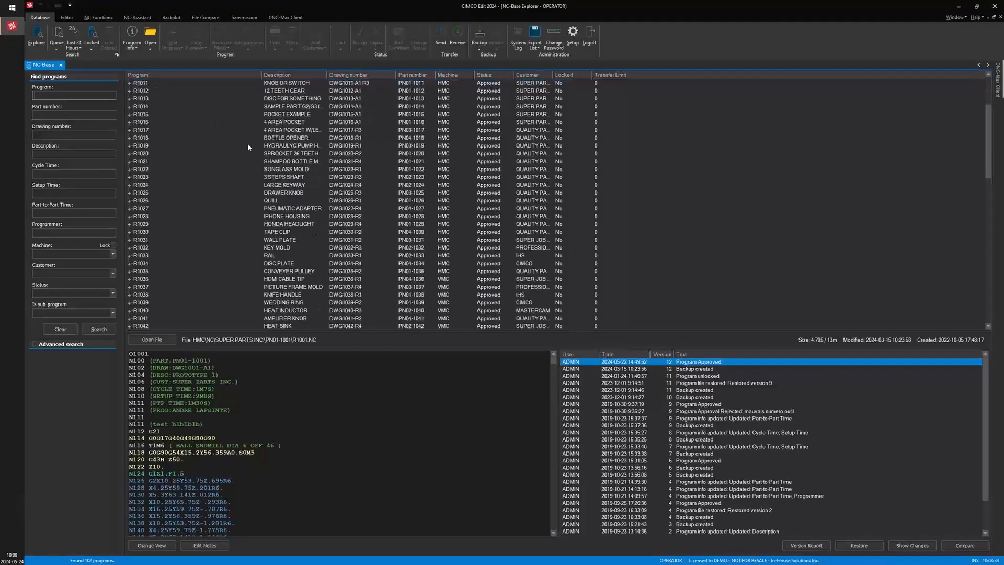
scroll(252, 142, "down", 13)
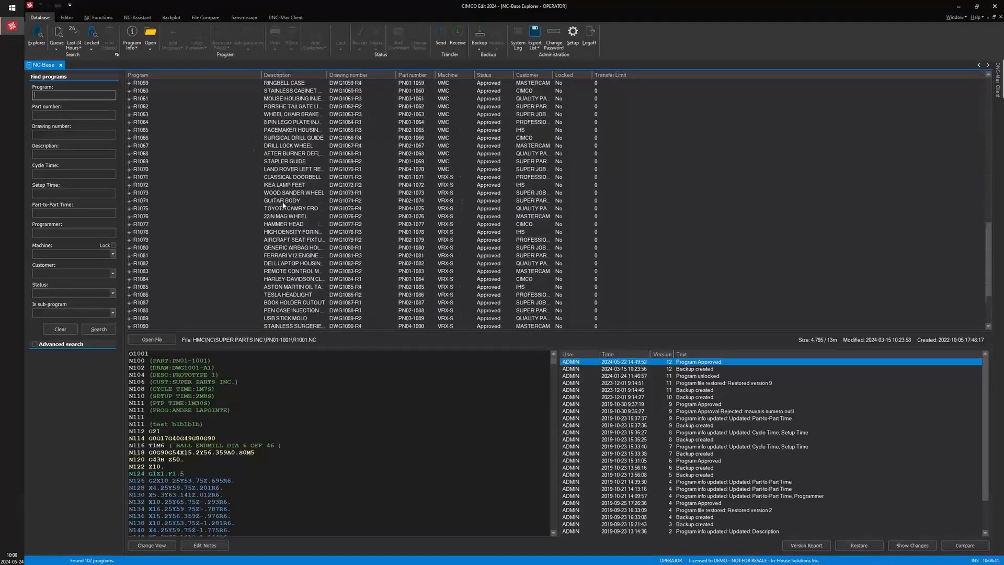
scroll(246, 220, "up", 16)
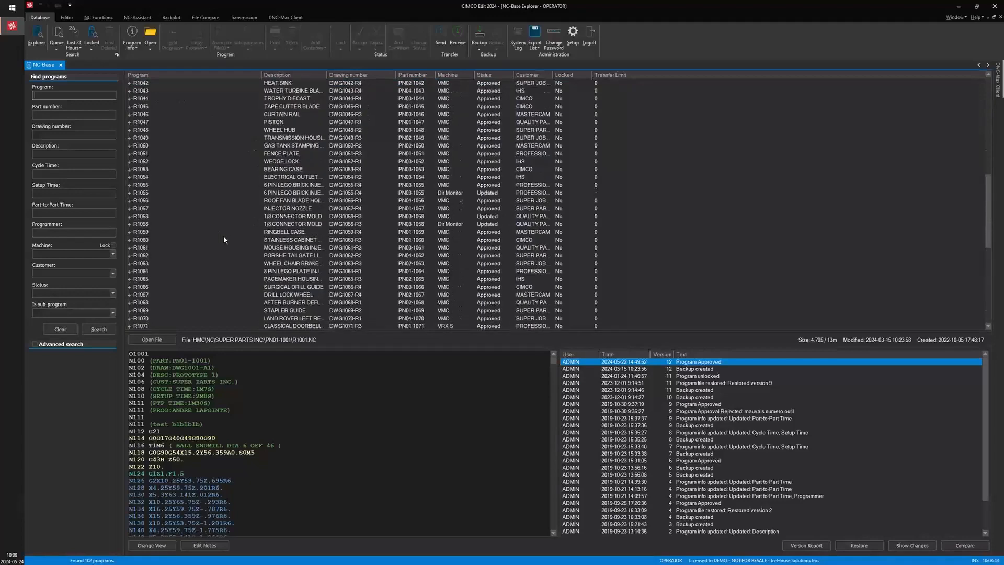
scroll(257, 243, "up", 7)
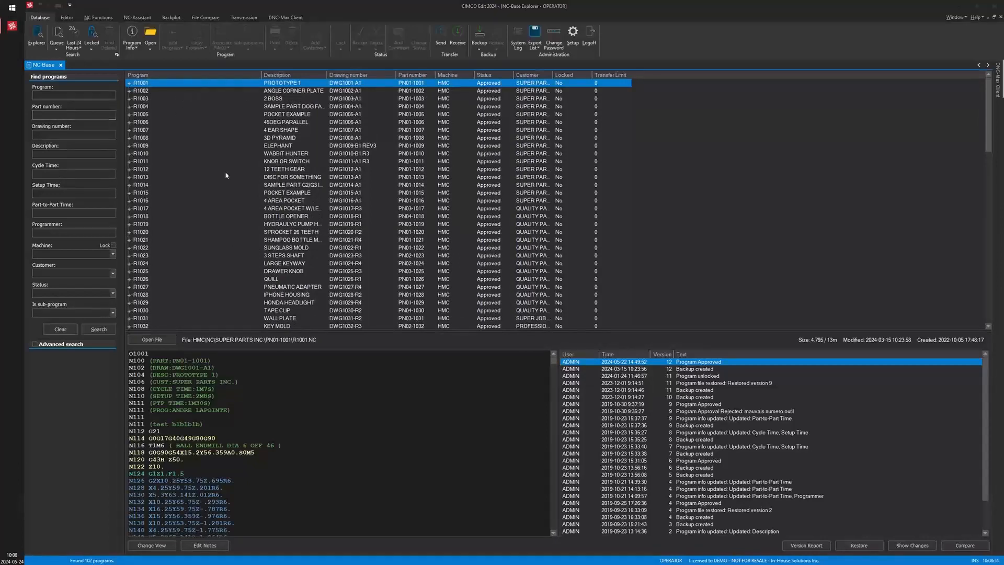
left_click(130, 82)
left_click(130, 83)
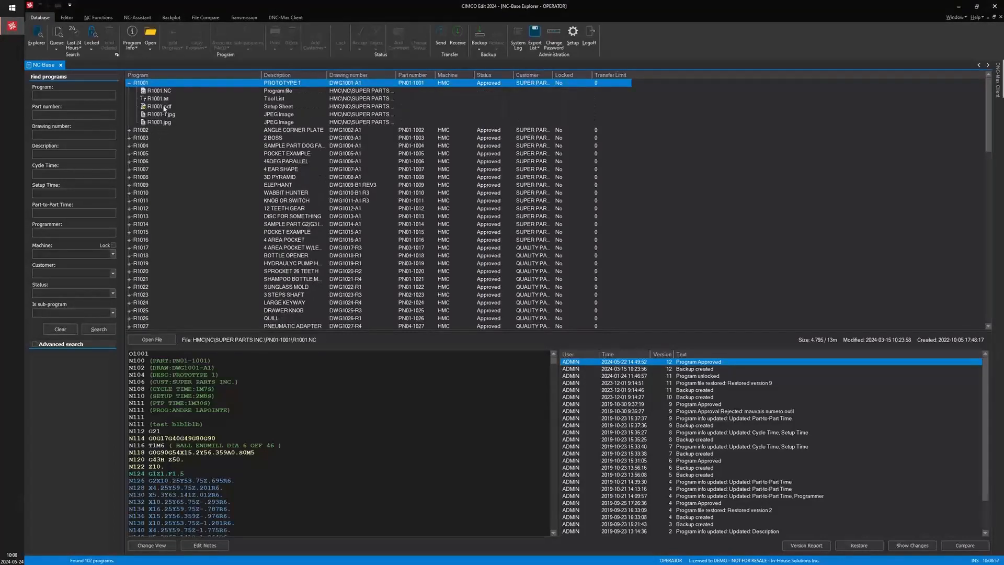
Preview each file of R1001: the tool list, the PDF setup sheet and both JPEG images
left_click(161, 91)
left_click(158, 99)
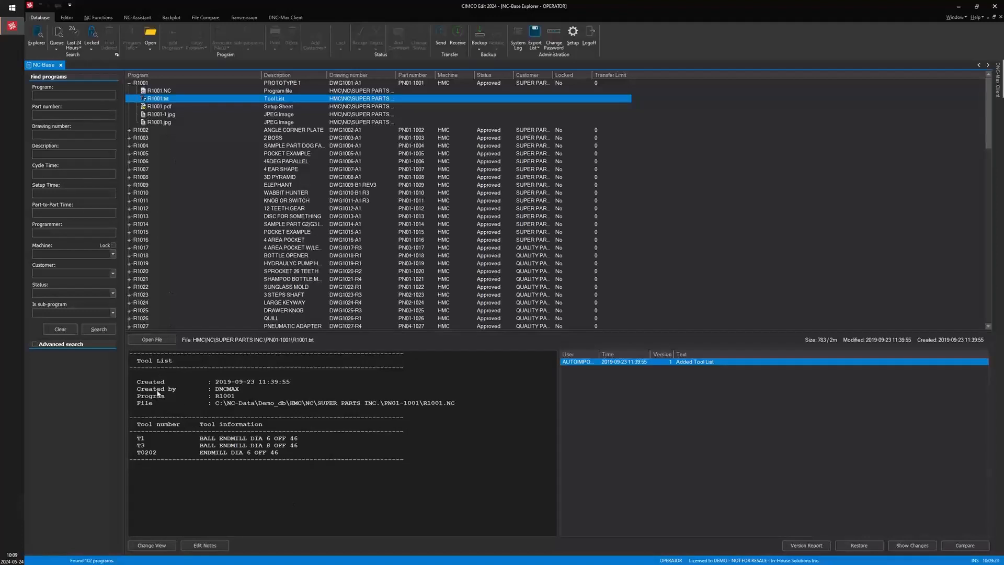
left_click(162, 107)
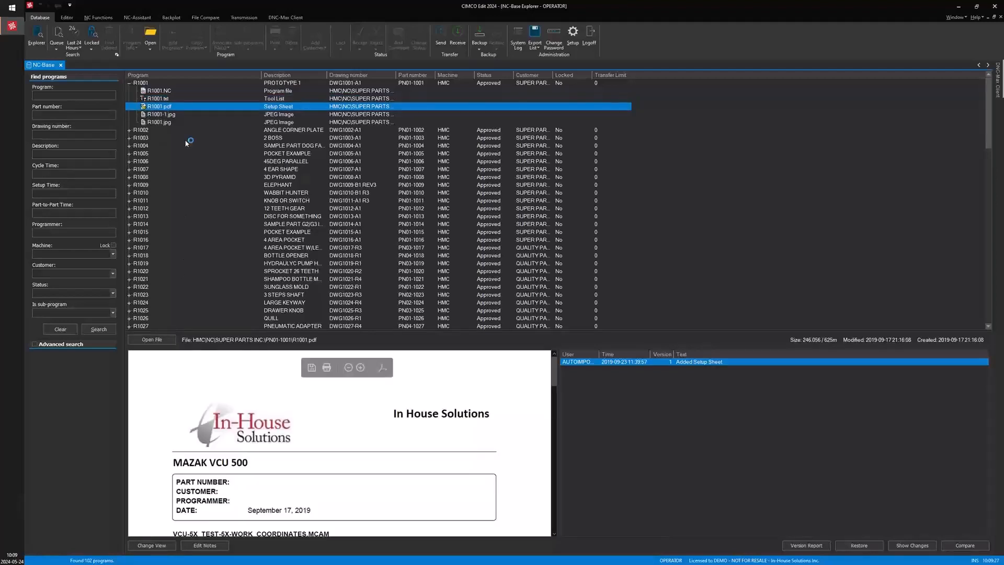
scroll(235, 416, "down", 5)
scroll(235, 416, "down", 3)
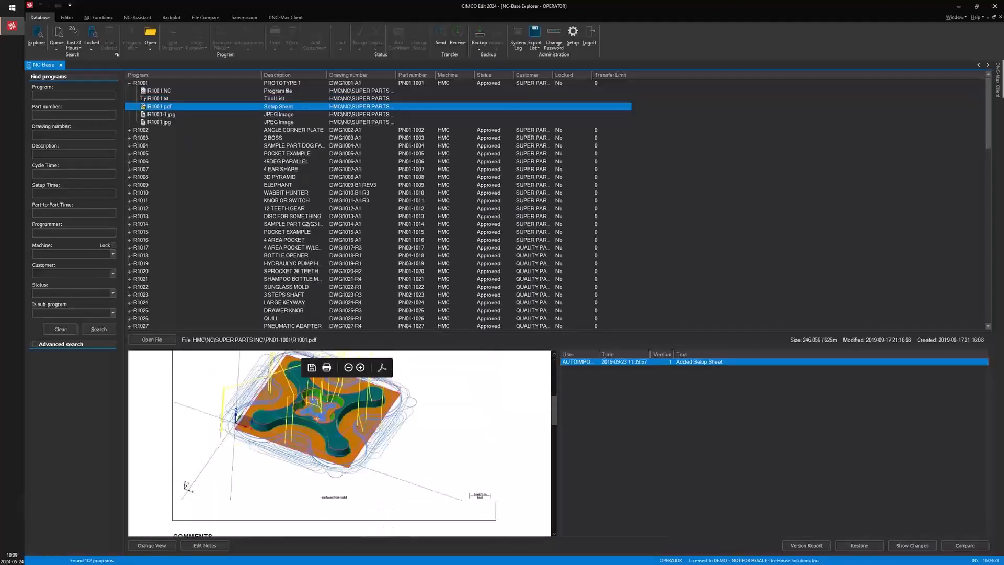
scroll(294, 448, "down", 3)
scroll(272, 412, "up", 8)
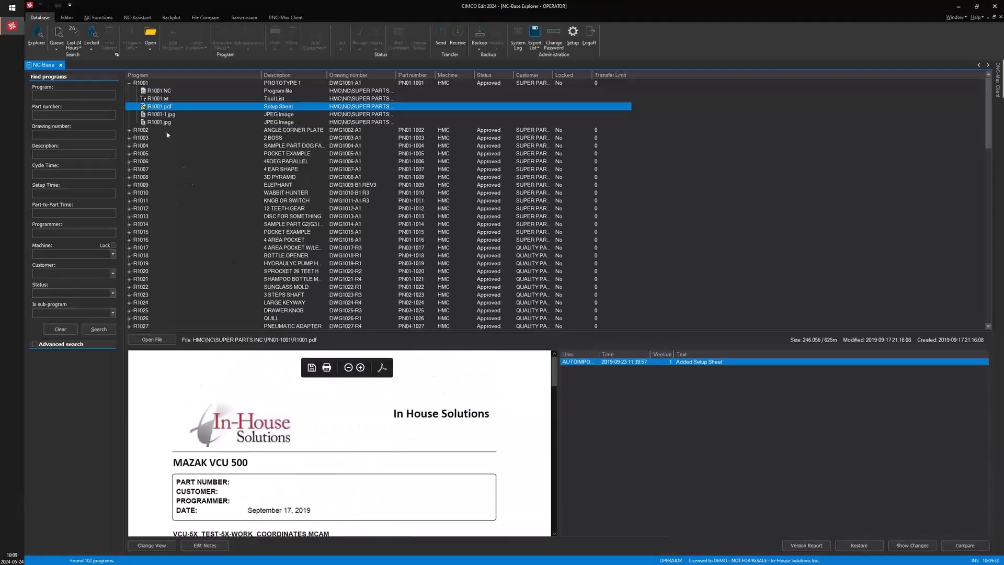
left_click(164, 114)
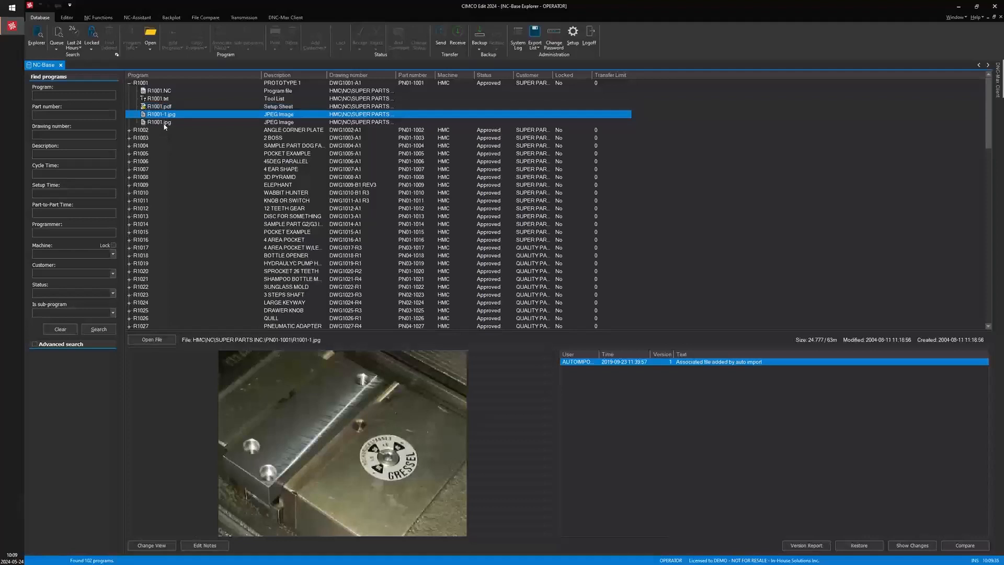
left_click(164, 123)
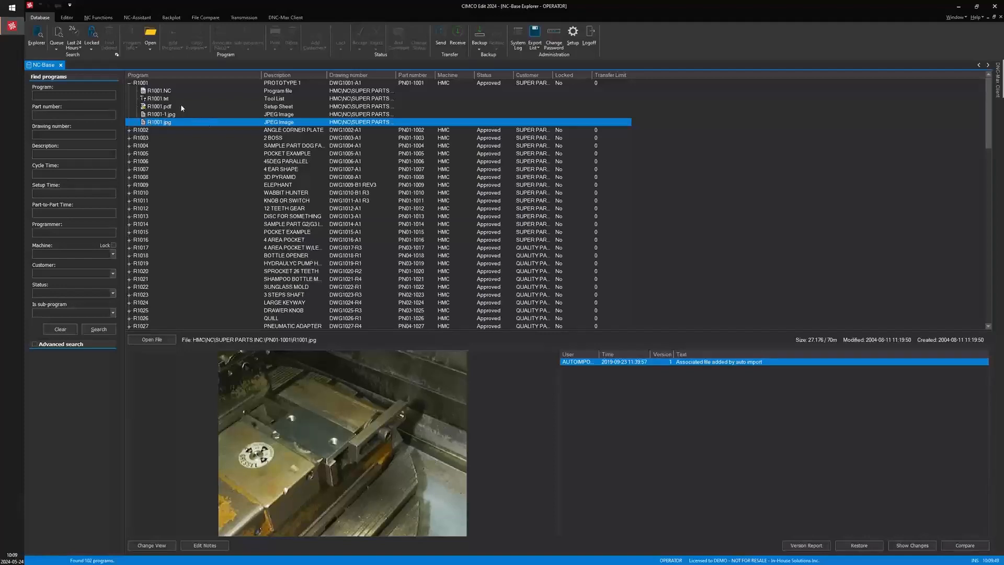
Open the program info for R1001, review its fields and programmer list, and close it without changes
double_click(145, 84)
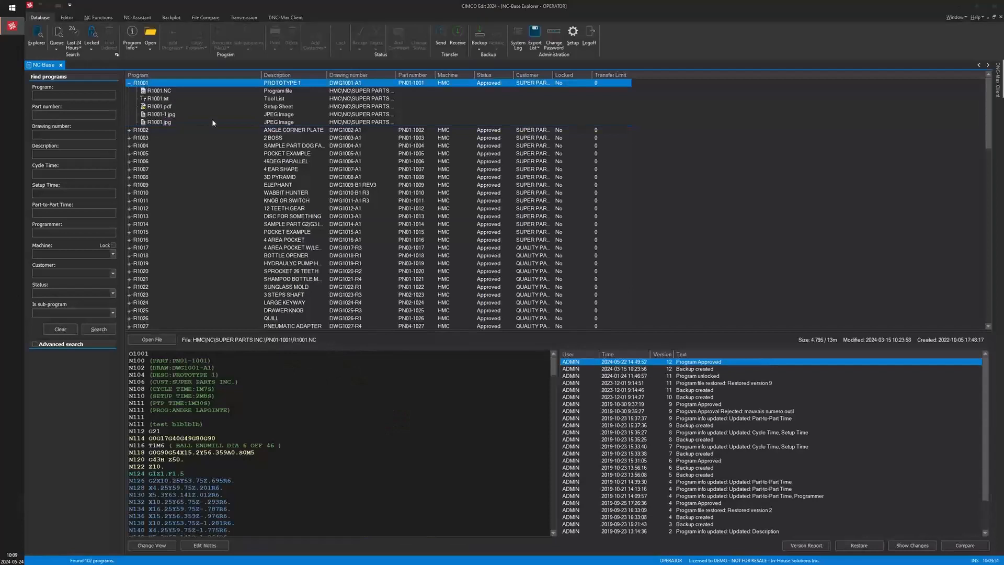
left_click_drag(529, 184, 437, 126)
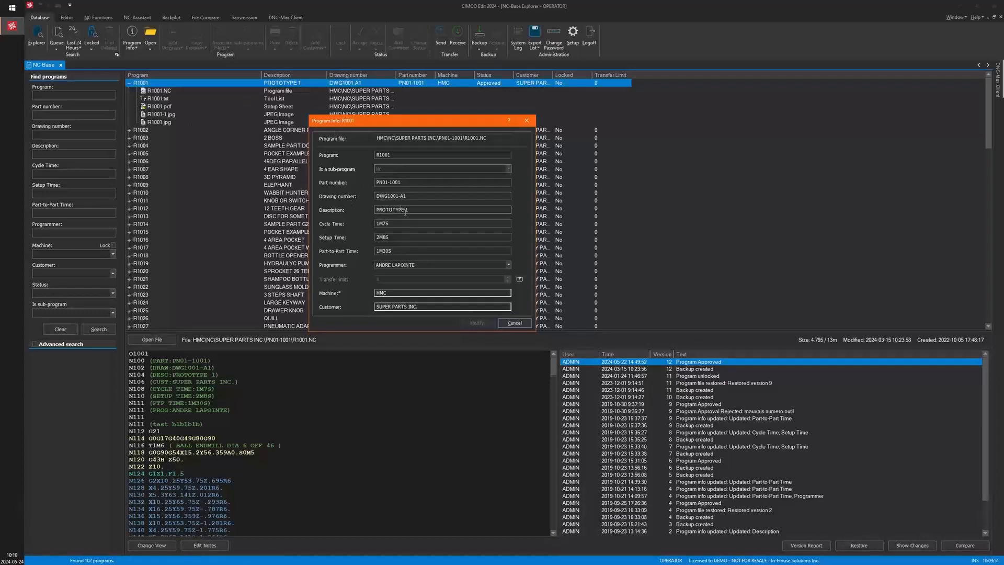
left_click(393, 239)
left_click(396, 252)
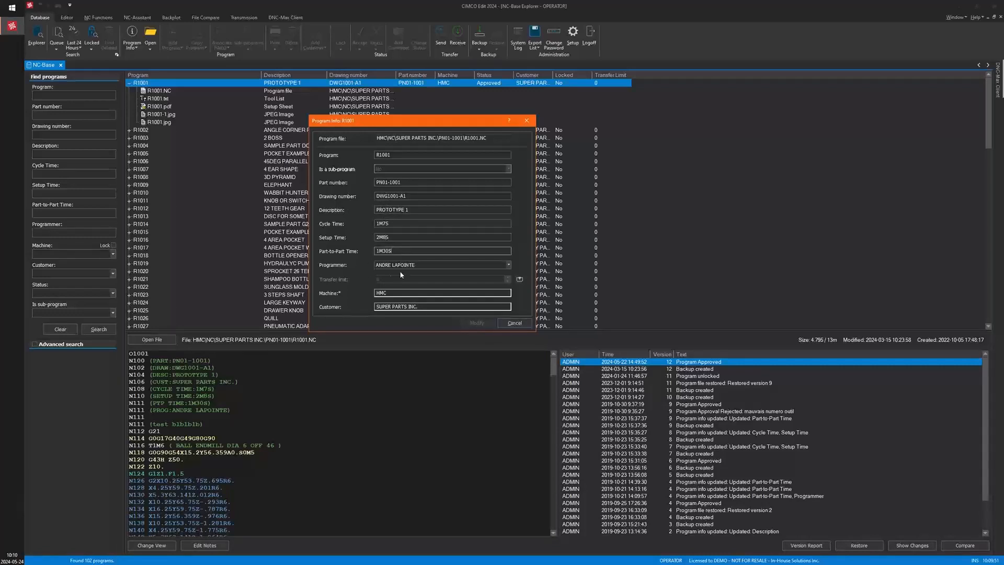
left_click(508, 265)
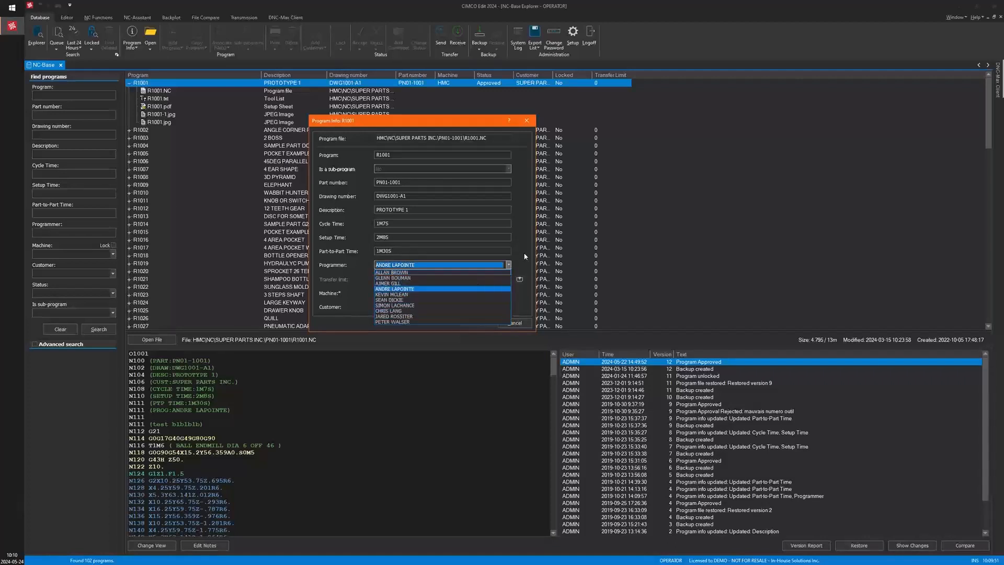
left_click(523, 252)
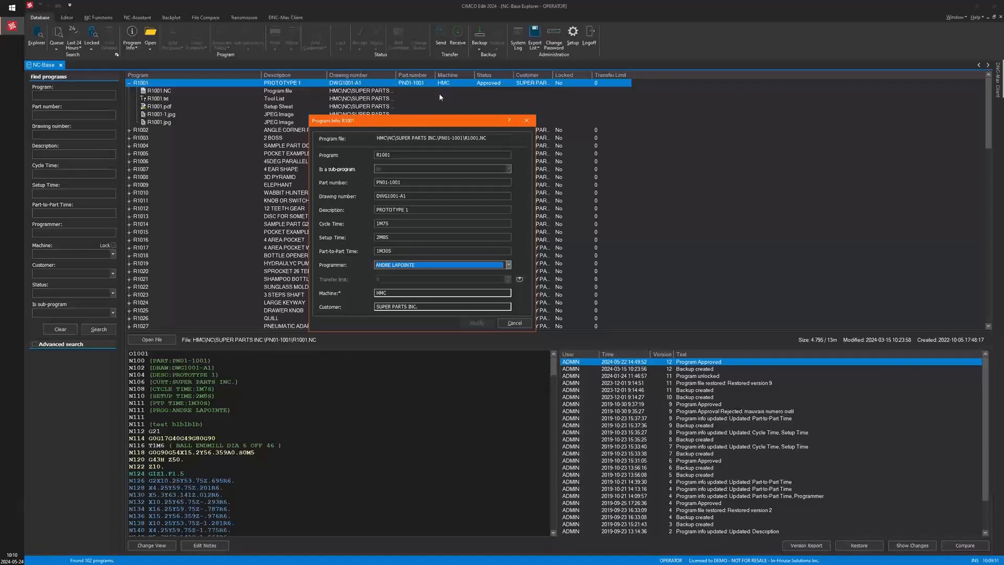
left_click(436, 308)
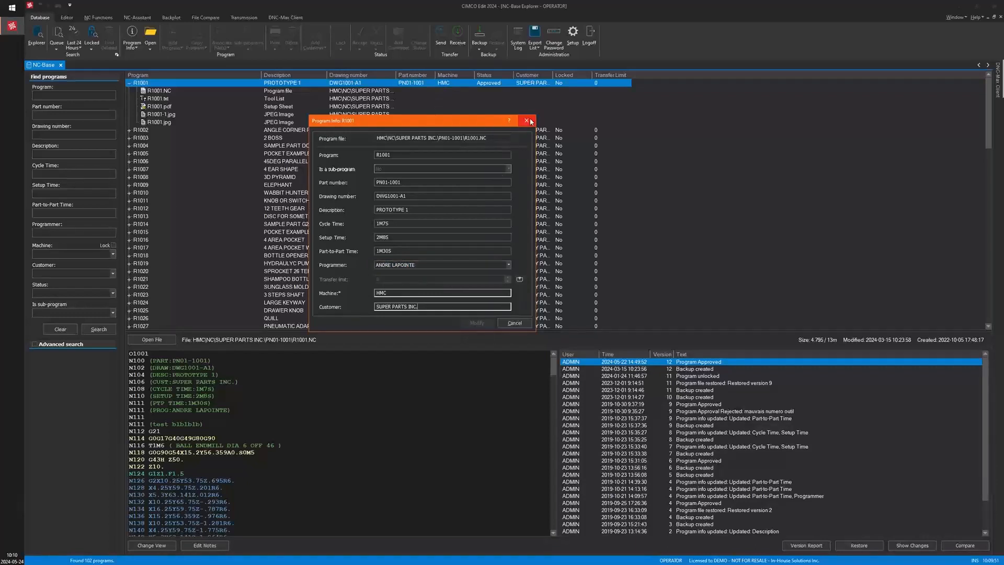
left_click(526, 120)
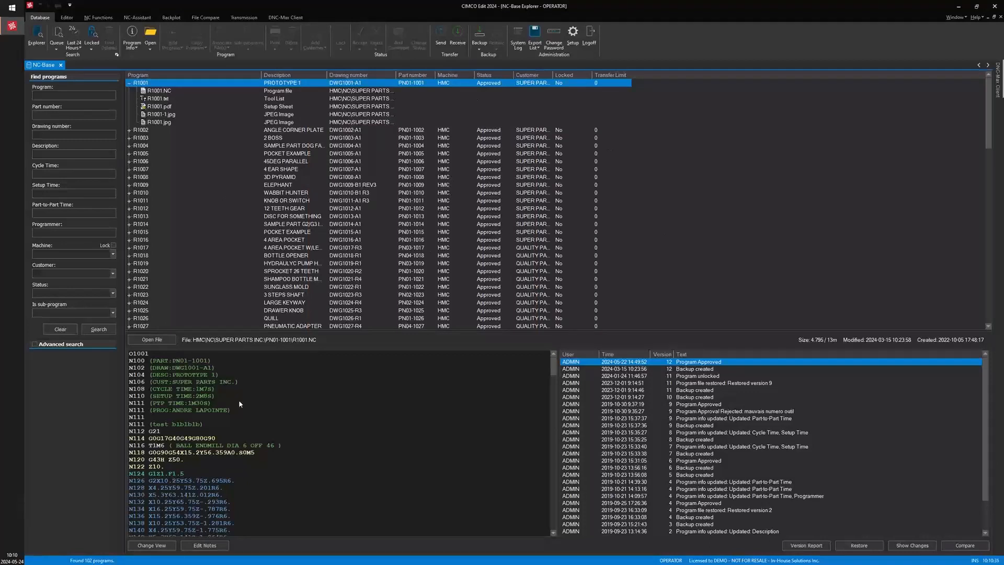
Select the R1001.NC program file and browse the entries of its version history
left_click(160, 92)
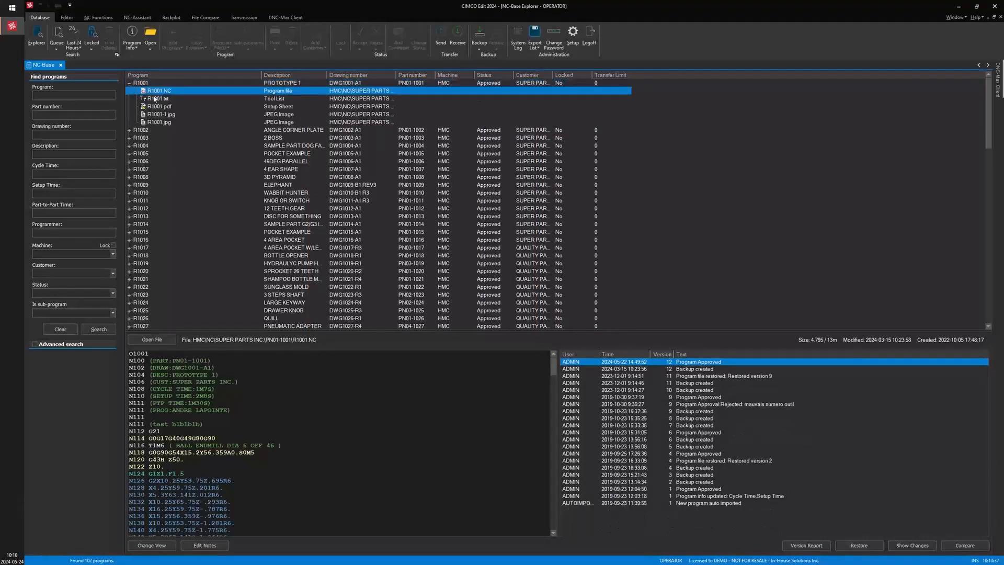
left_click(158, 99)
left_click(158, 107)
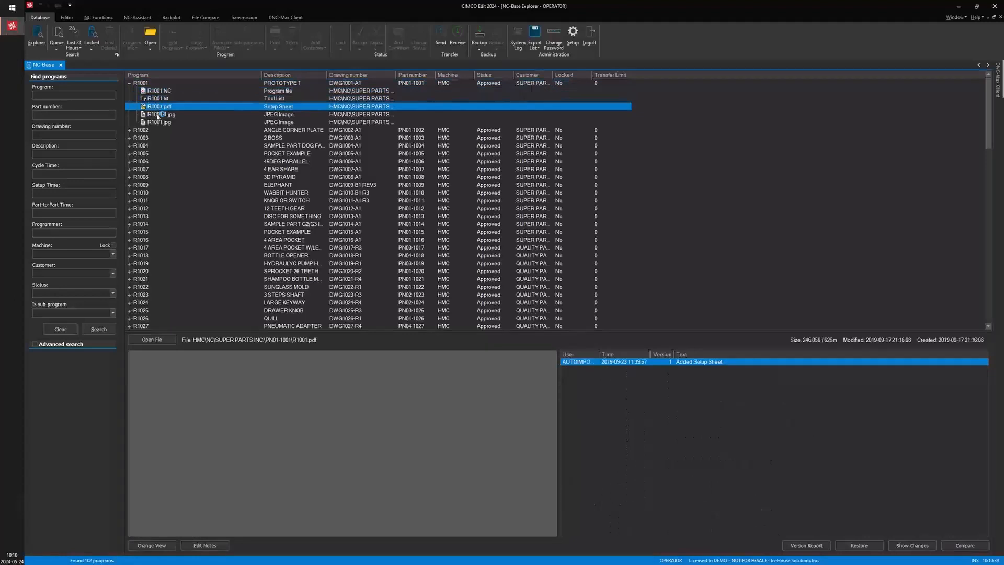
left_click(159, 91)
left_click(775, 404)
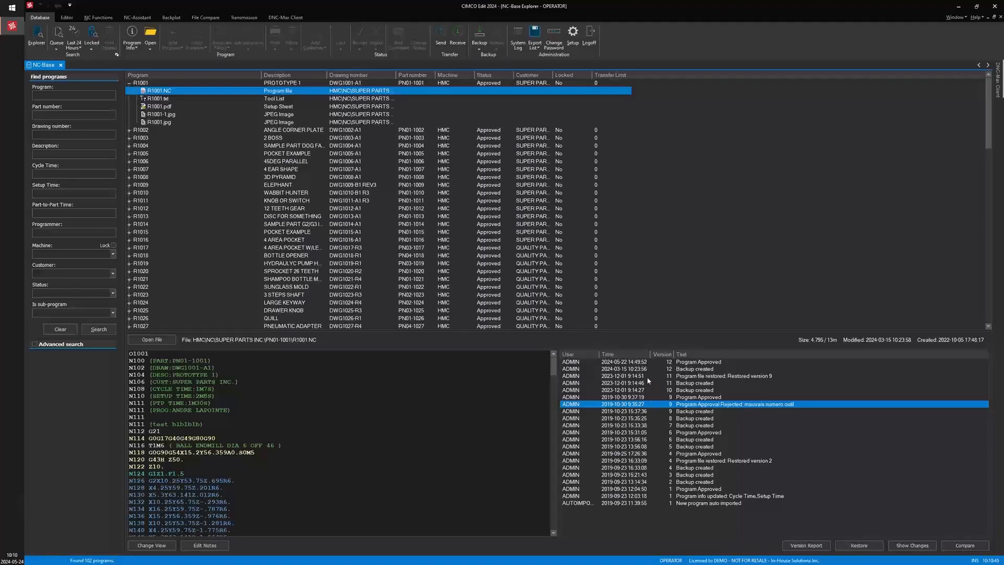
left_click(628, 369)
left_click(626, 383)
left_click(627, 425)
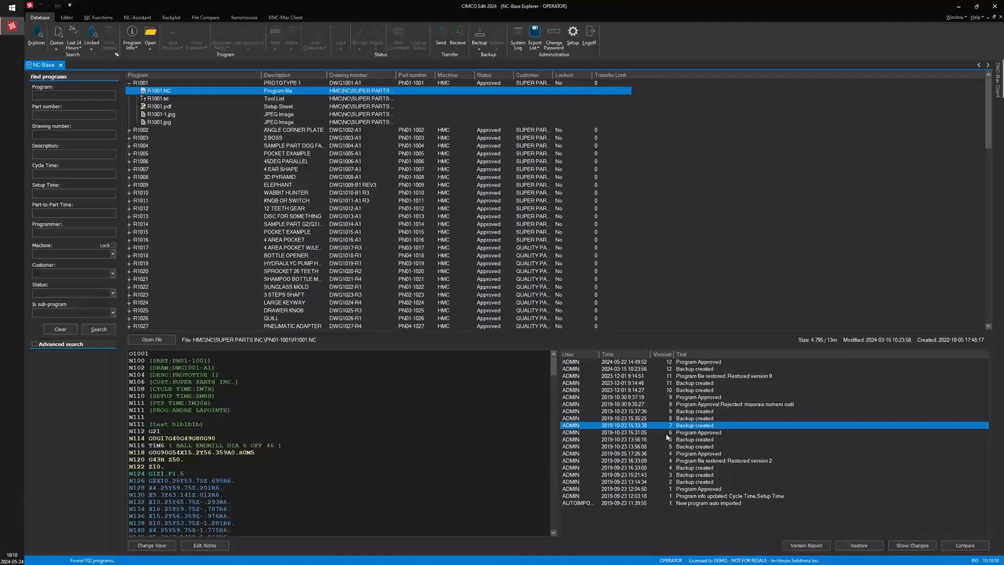
left_click(624, 447)
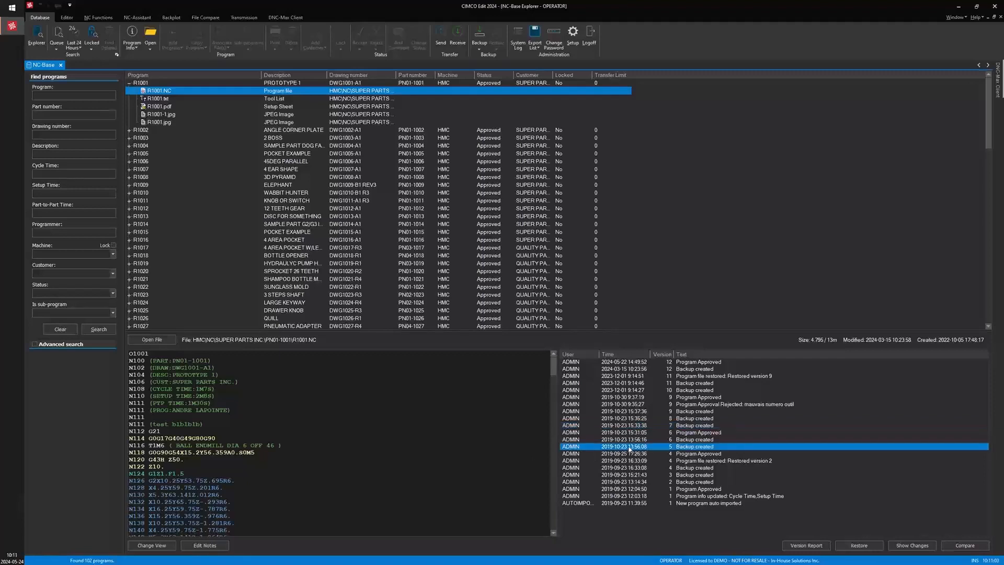
Compare backup version 5 of R1001.NC with the current version, then close the comparison tab
right_click(628, 447)
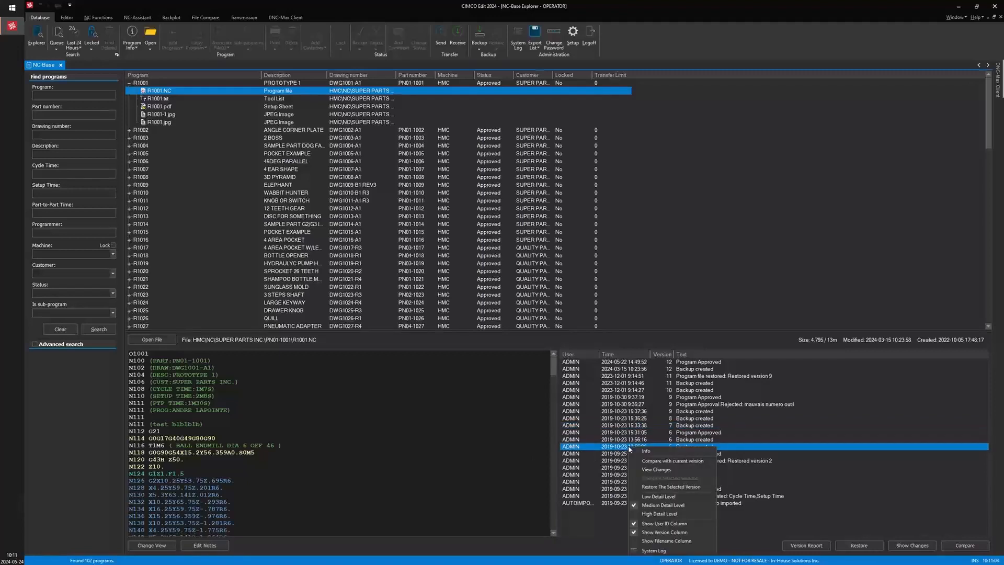
left_click(652, 461)
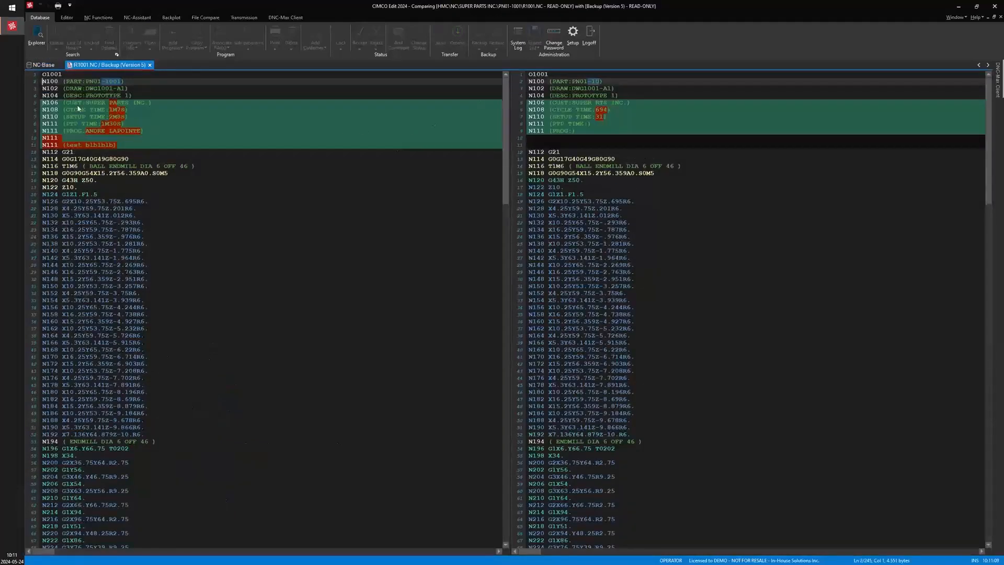
left_click(98, 137)
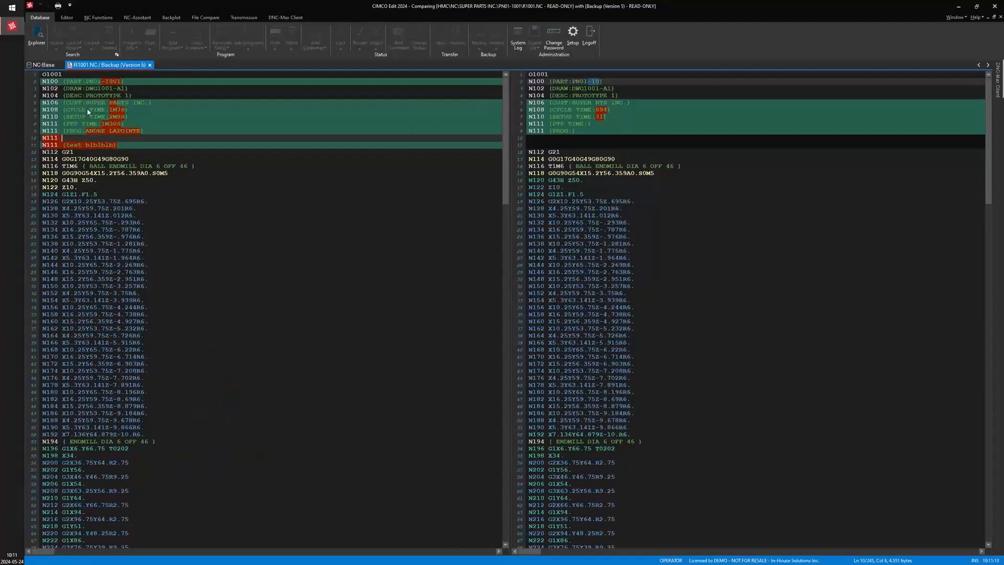
left_click(644, 116)
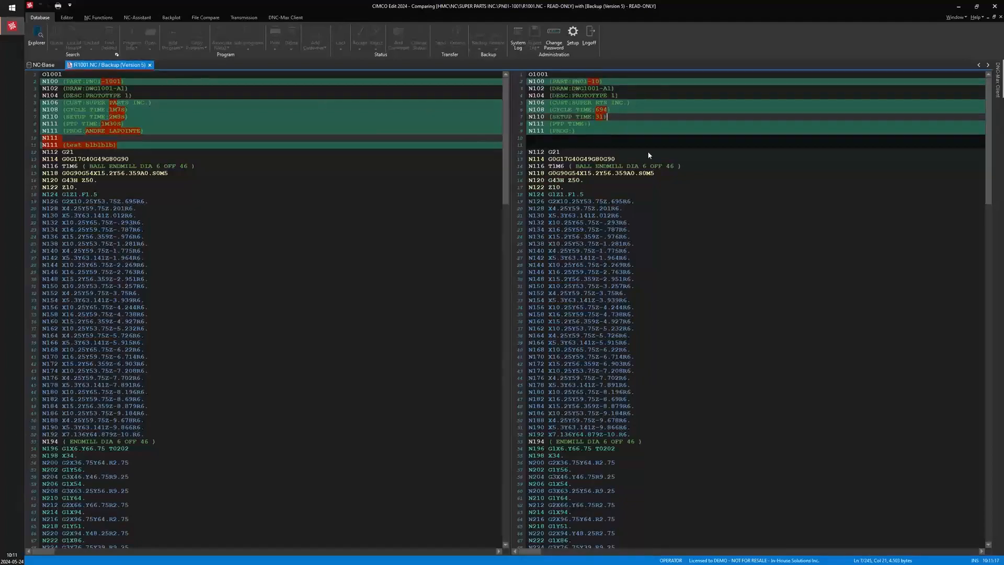
scroll(600, 135, "up", 5)
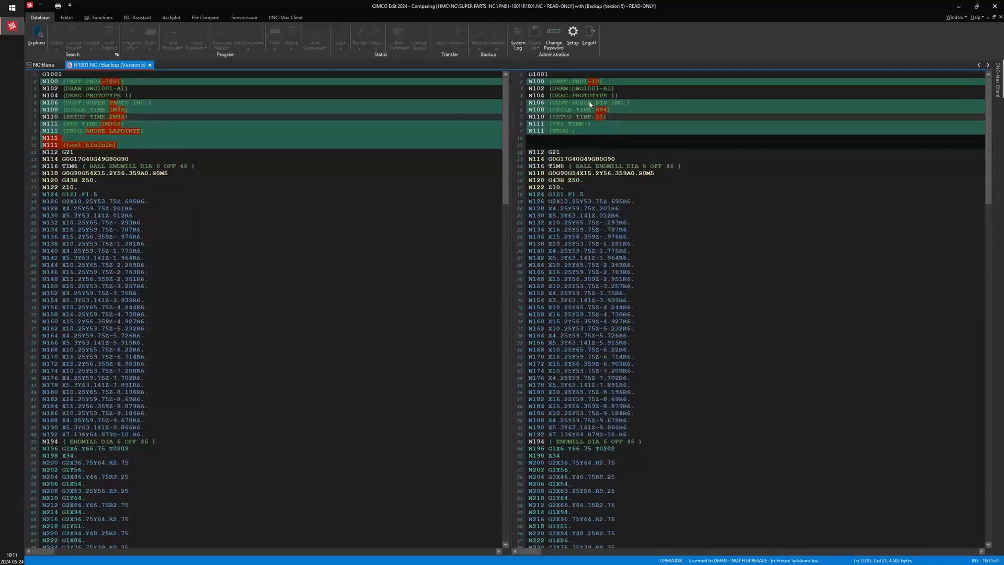
left_click(150, 65)
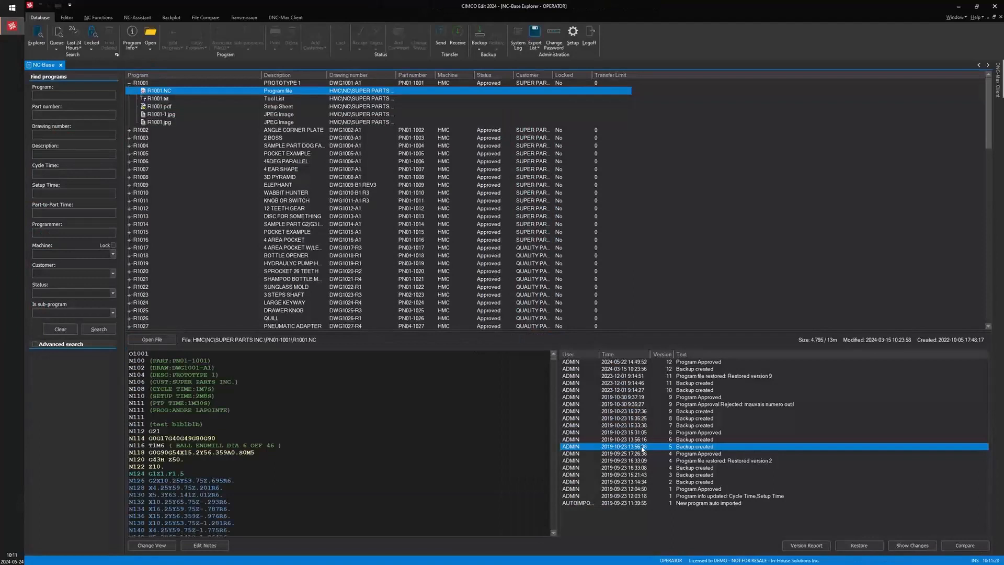
Try to restore backup version 5 of R1001.NC
right_click(623, 448)
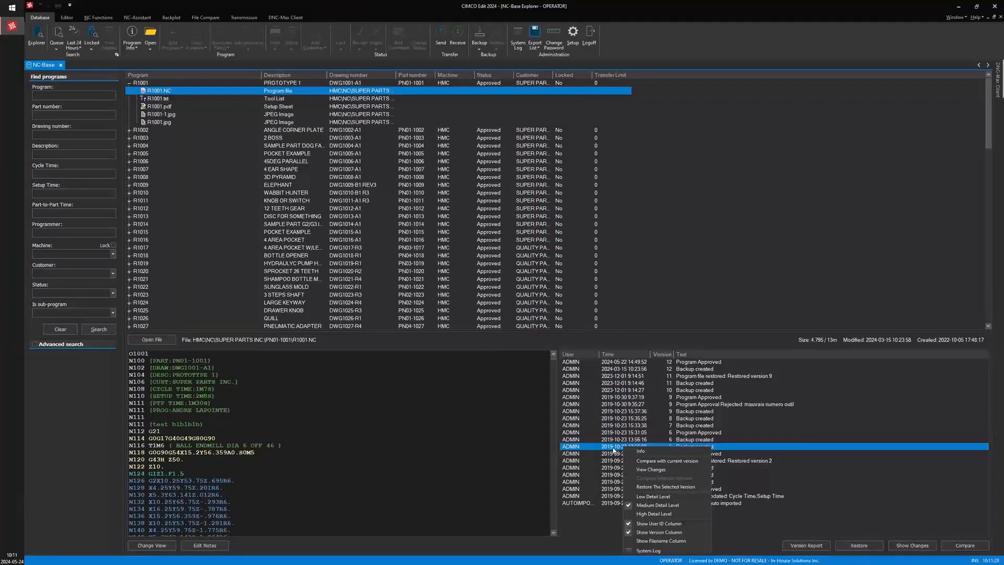
left_click(642, 487)
left_click_drag(504, 244, 485, 229)
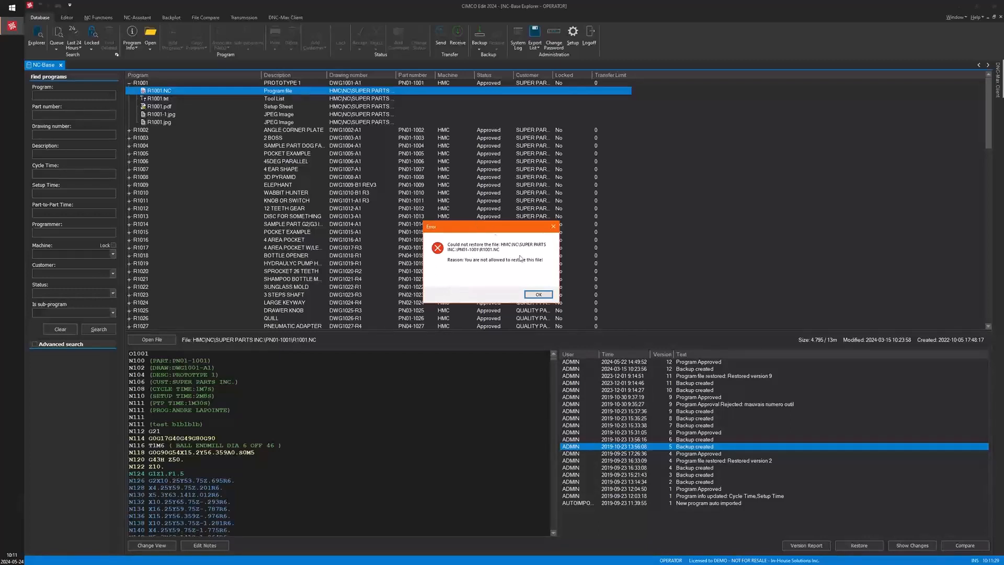
Try to send program R1001 to the HMC-204 port
left_click(536, 294)
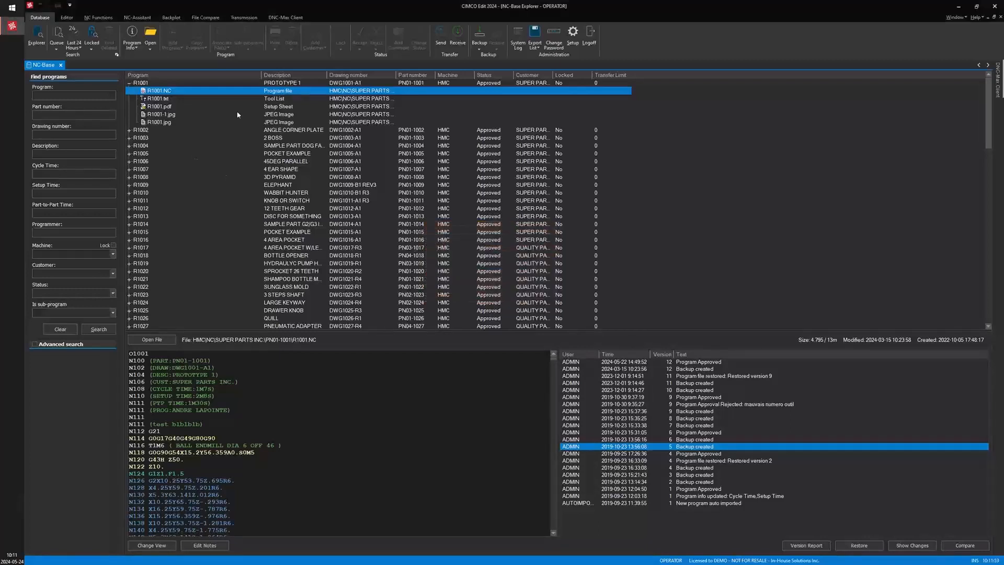
left_click(345, 83)
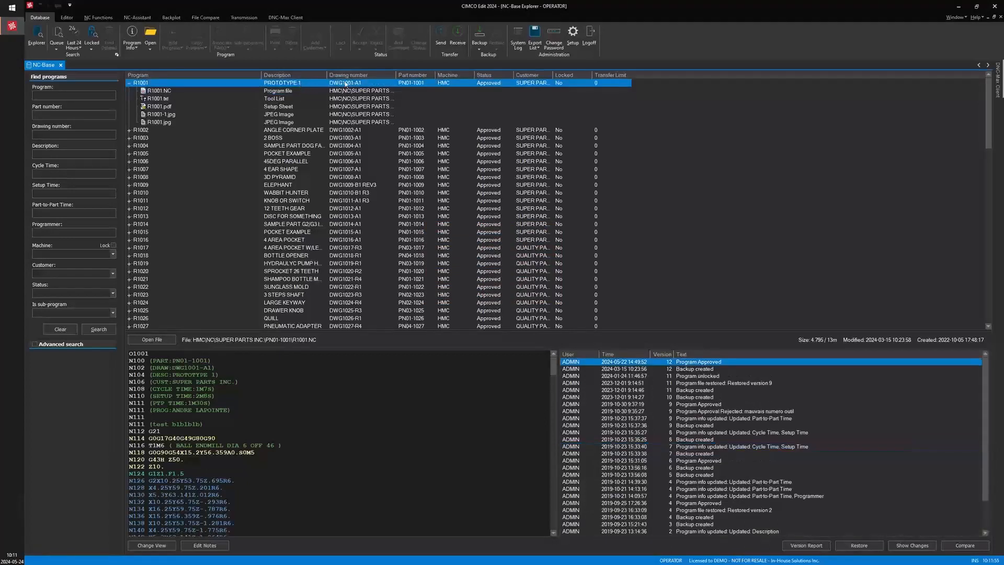
left_click(441, 35)
mouse_move(446, 206)
left_mouse_down()
mouse_move(453, 182)
mouse_move(454, 202)
left_mouse_up()
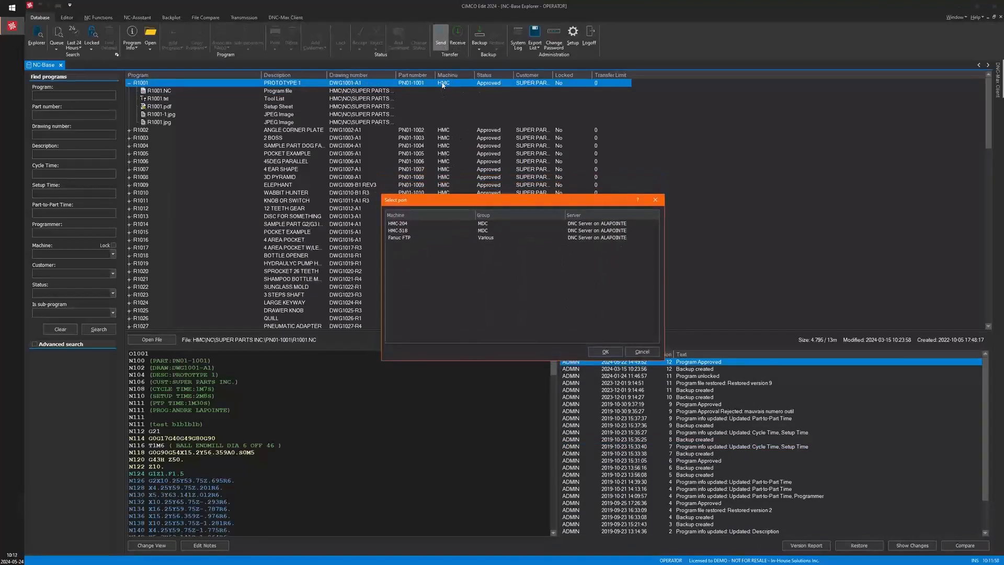
left_click(398, 223)
left_click(398, 231)
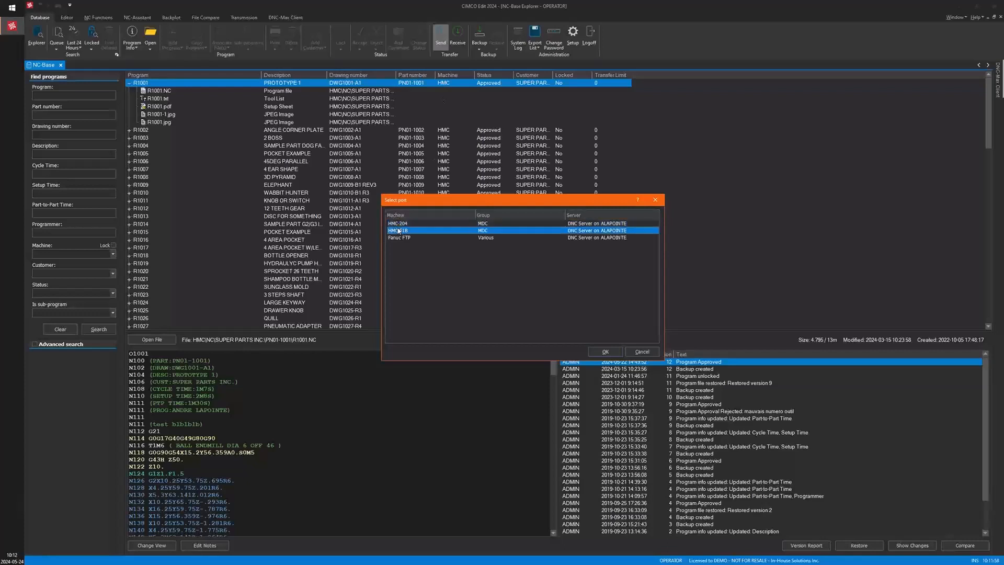
left_click(398, 238)
left_click(403, 225)
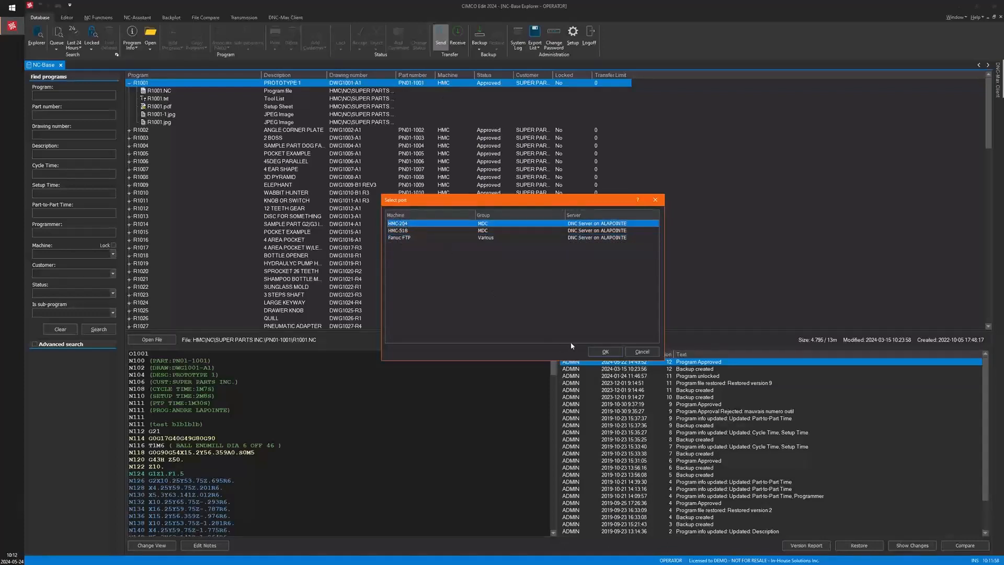
left_click(605, 351)
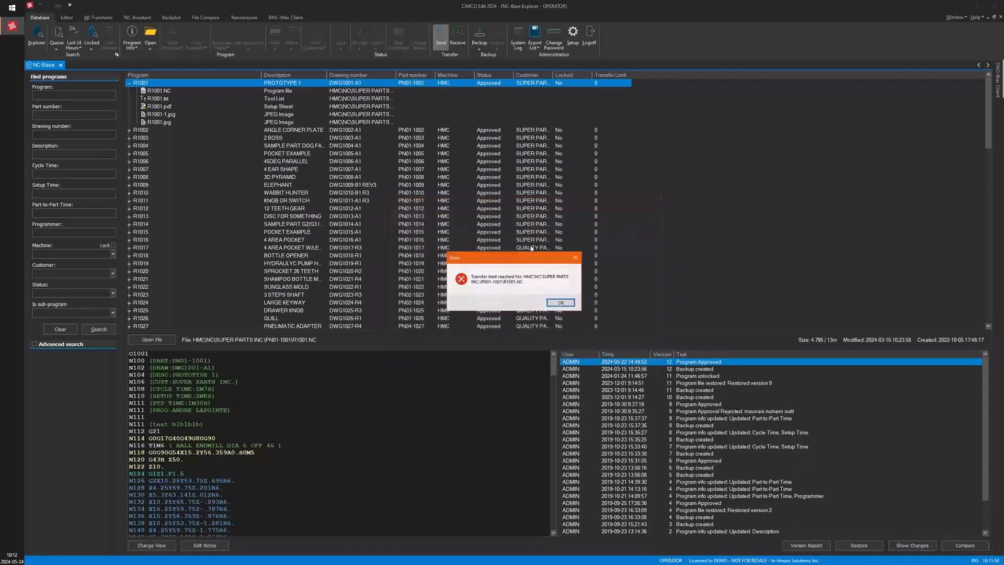
left_click(560, 303)
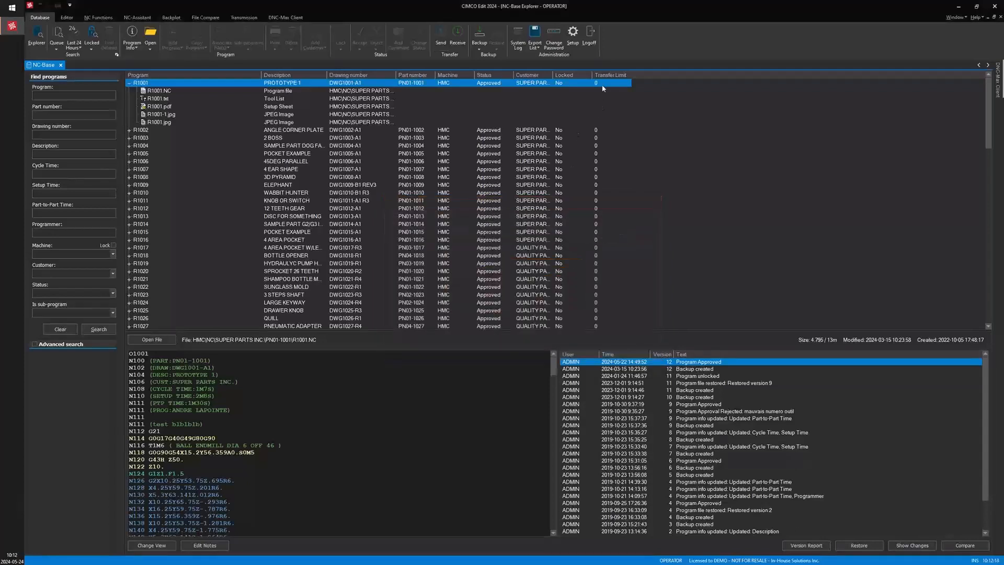
Open R1001's program info to check its transfer limit field, and close it without changes
double_click(386, 86)
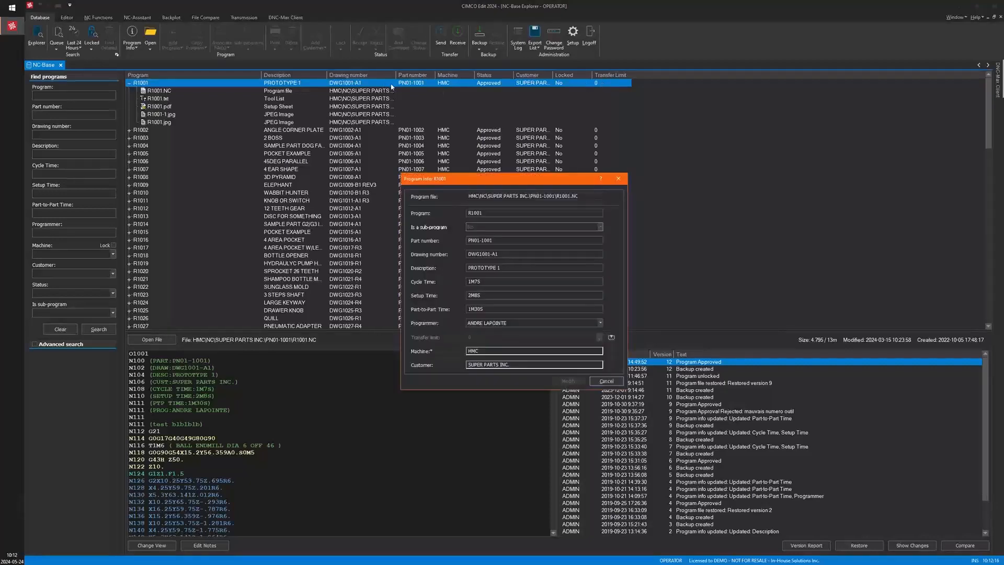
left_click(606, 381)
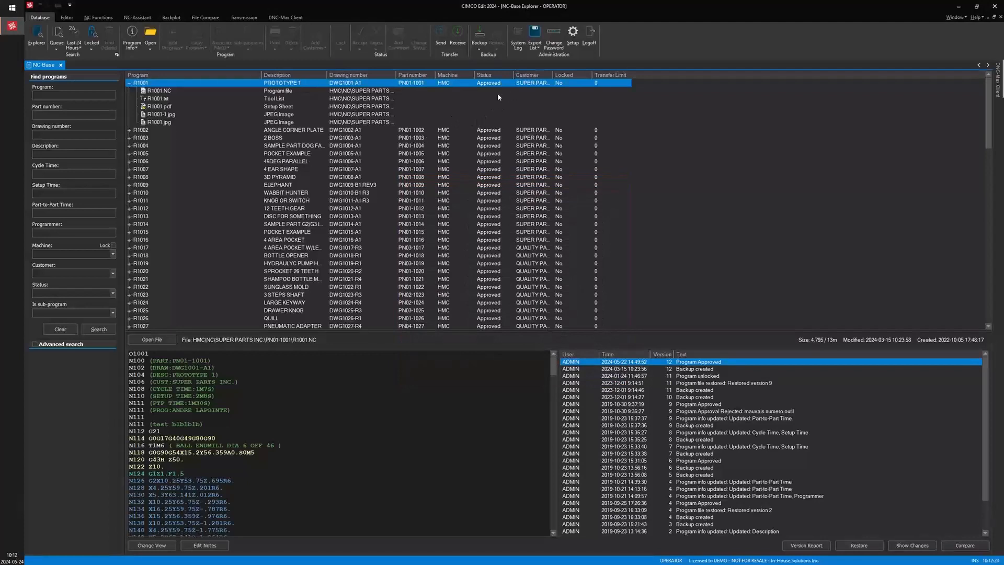
Log off and log back on to NC-Base as ADMIN
left_click(590, 35)
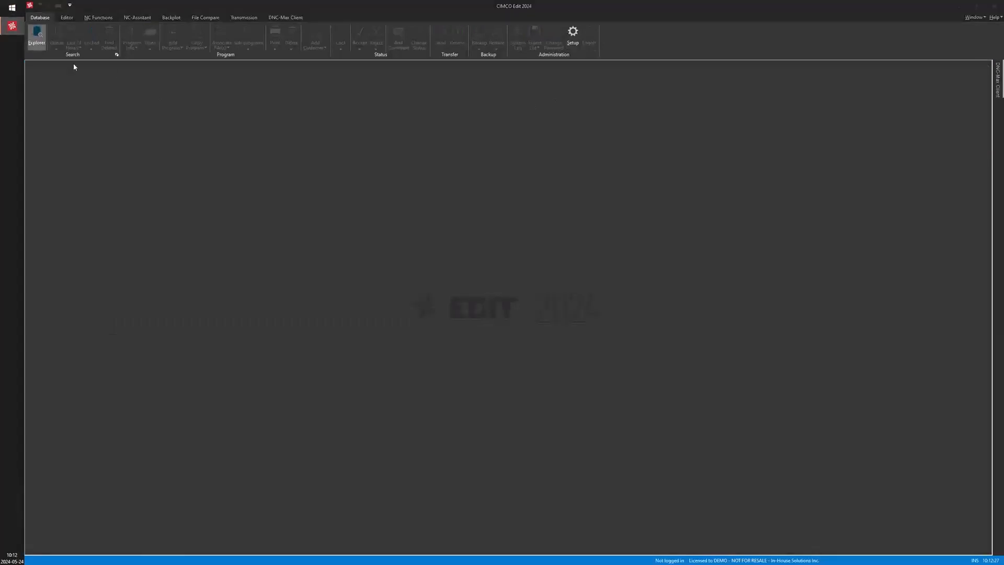
left_click(579, 271)
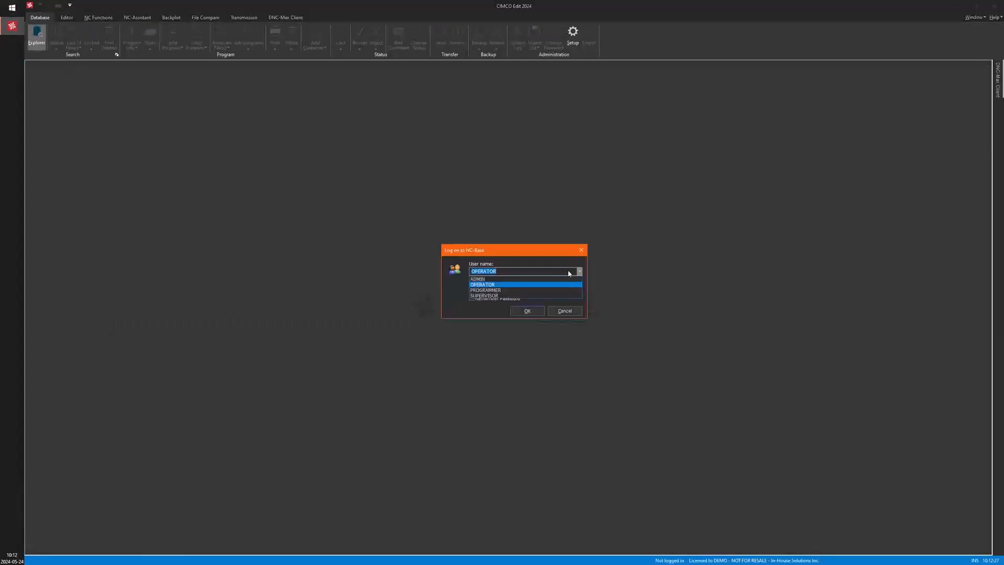
left_click(535, 279)
left_click(537, 309)
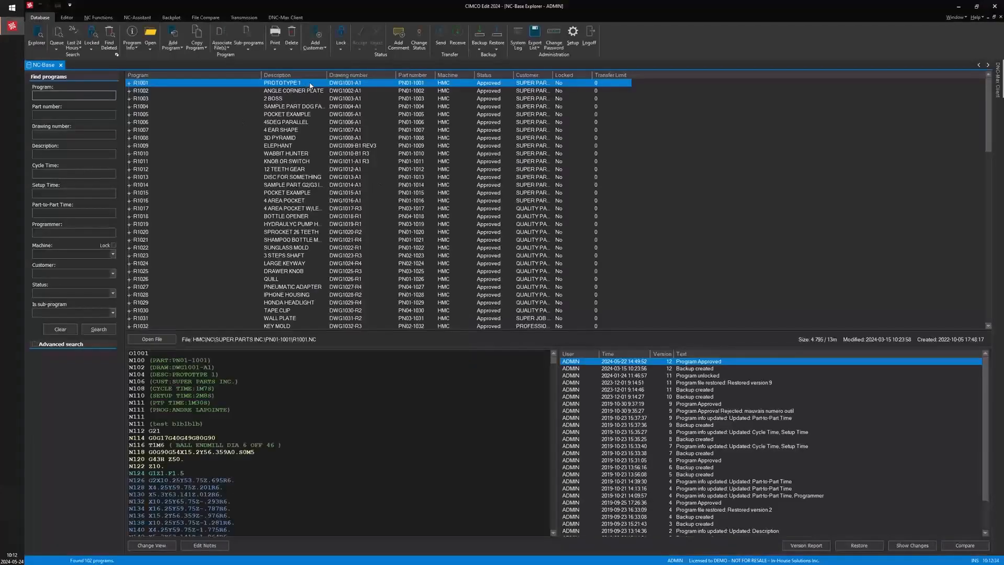
Try again to send R1001 to the HMC-204 port as ADMIN
left_click(441, 36)
left_click(412, 229)
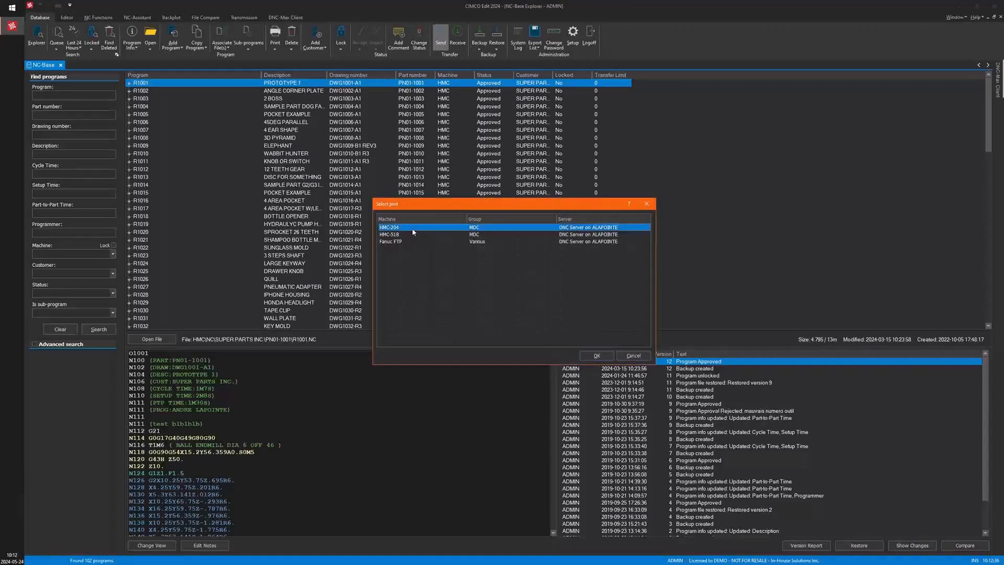
left_click(597, 355)
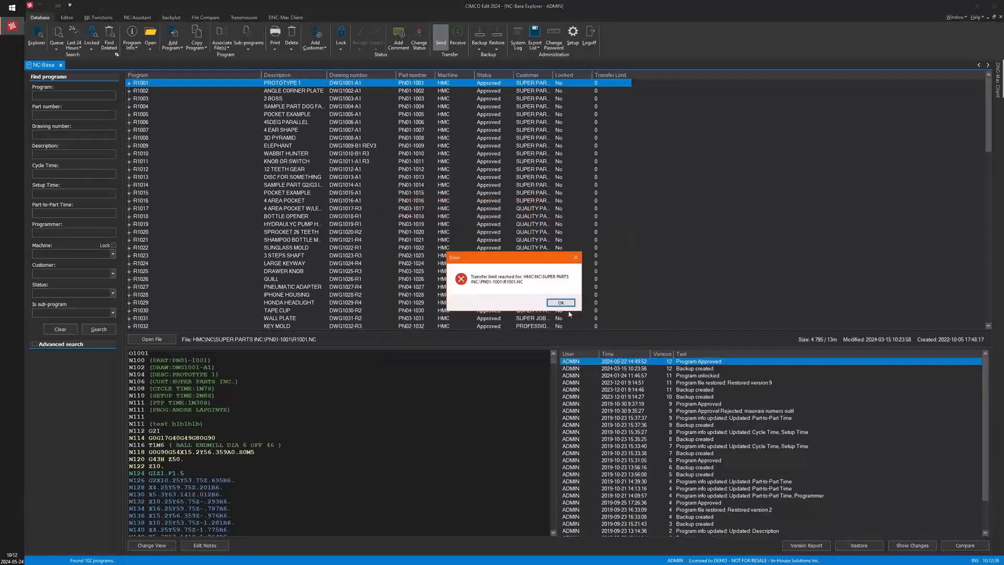
left_click(561, 302)
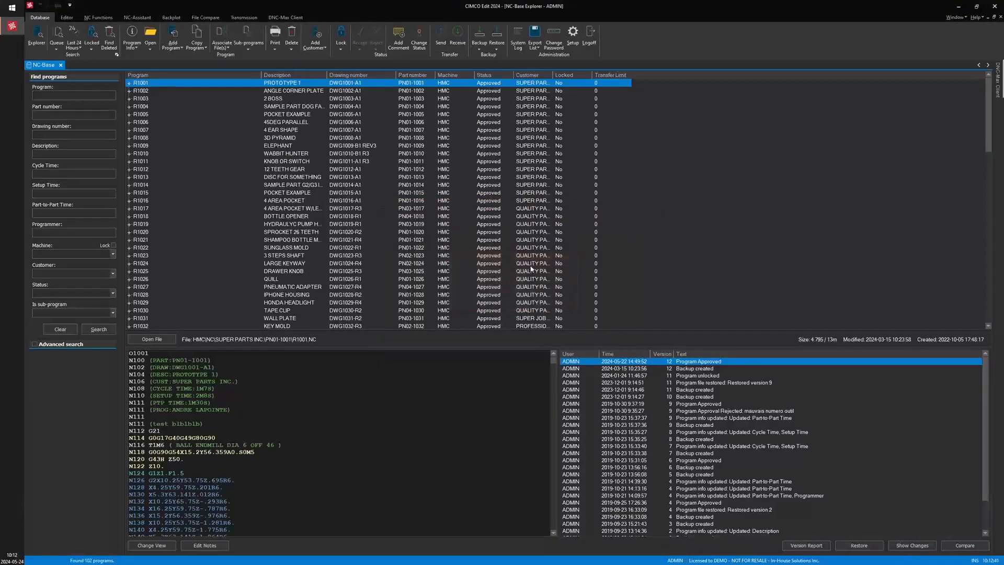
Set R1001's transfer limit to 1 in its program info
double_click(461, 83)
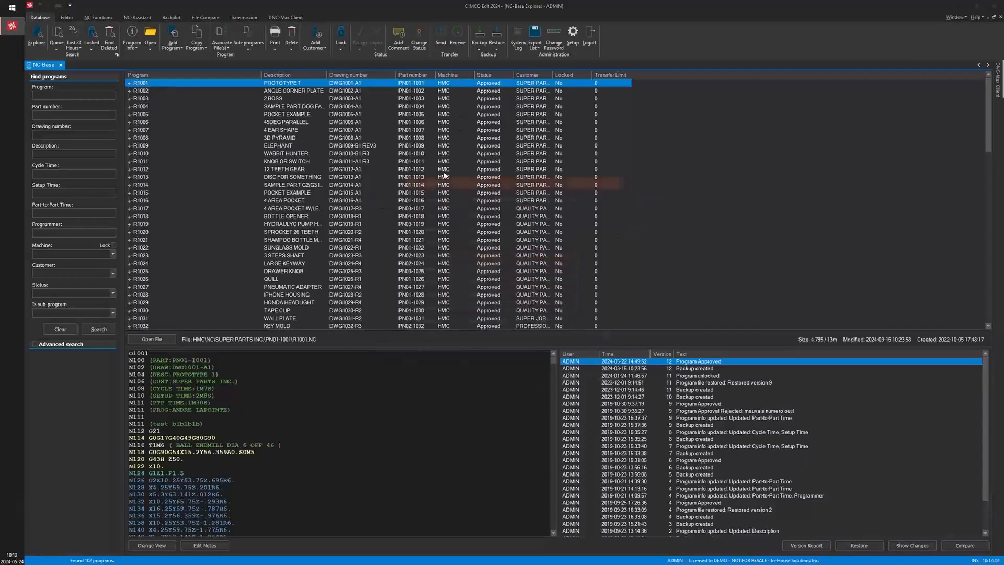
left_click(474, 338)
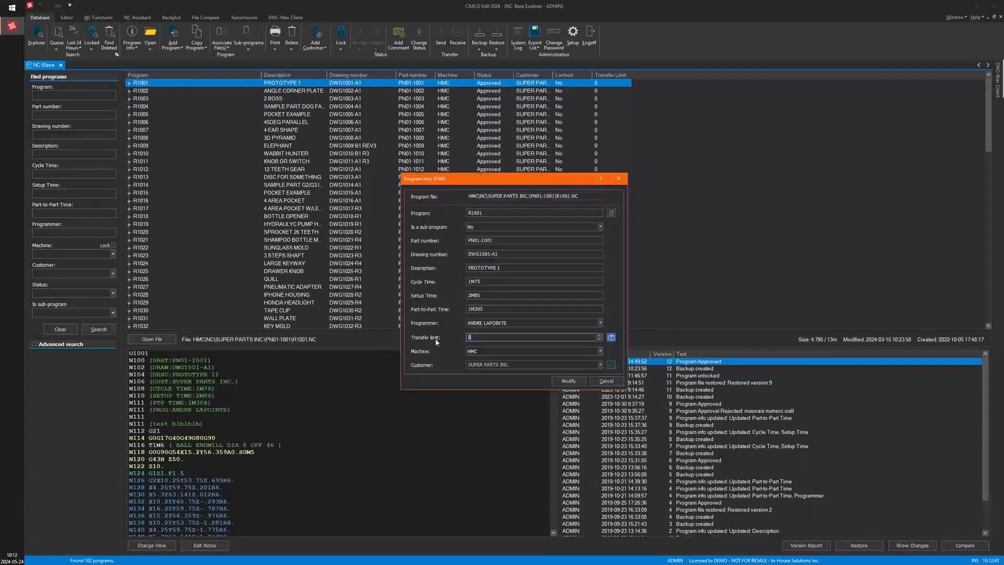
left_click(578, 381)
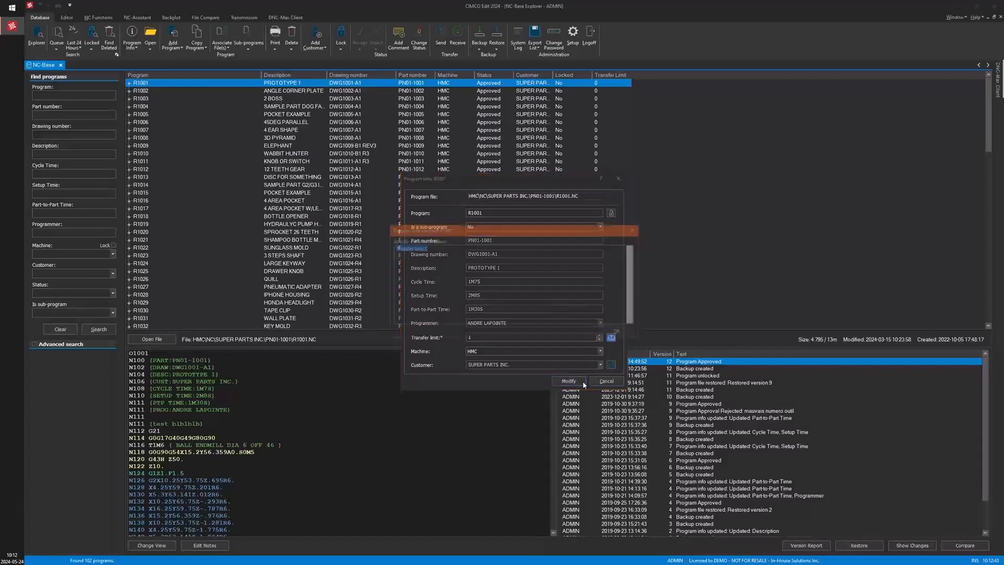
left_click(620, 332)
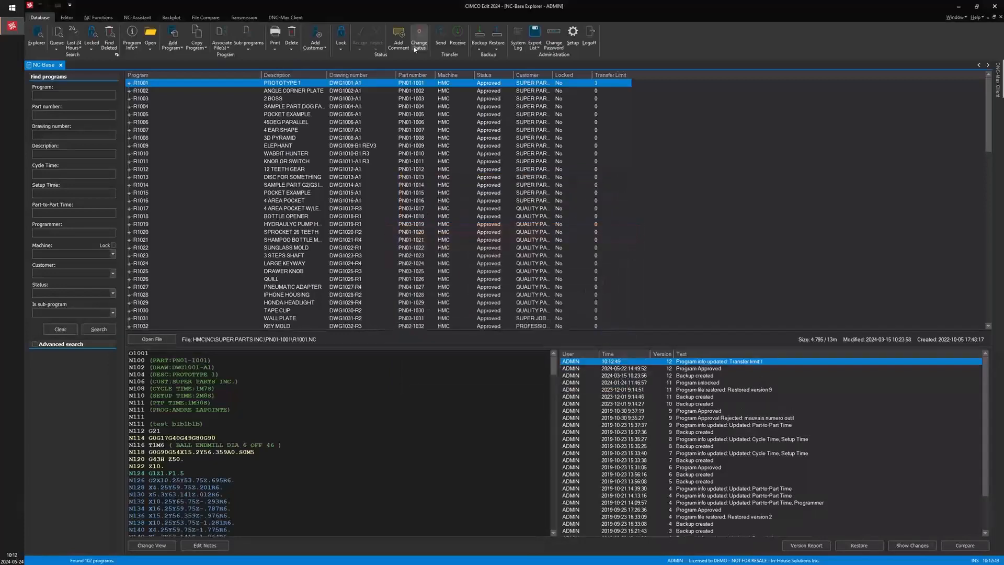
Send R1001 to the HMC-204 port and confirm the transfer
left_click(441, 32)
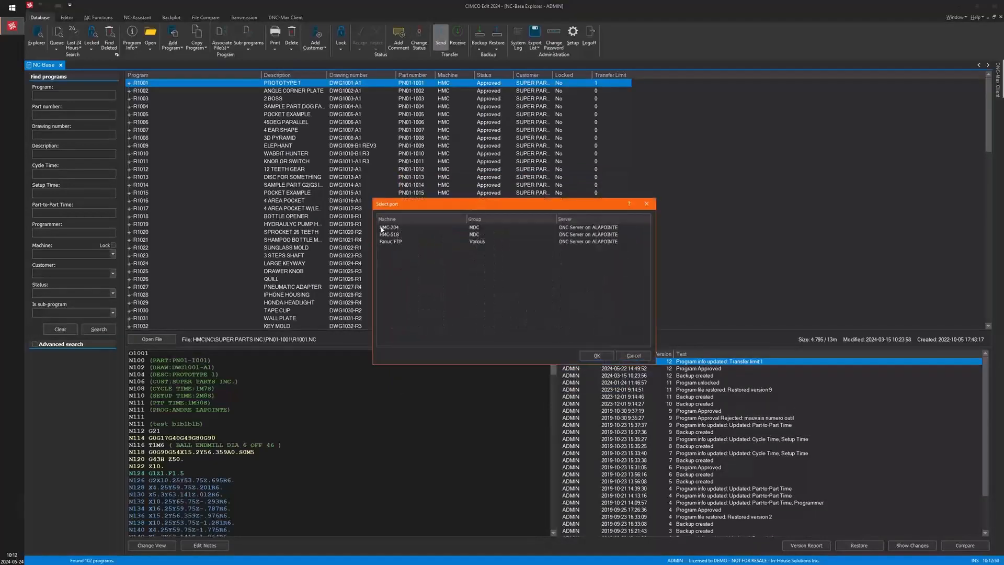
left_click(387, 228)
left_click(596, 355)
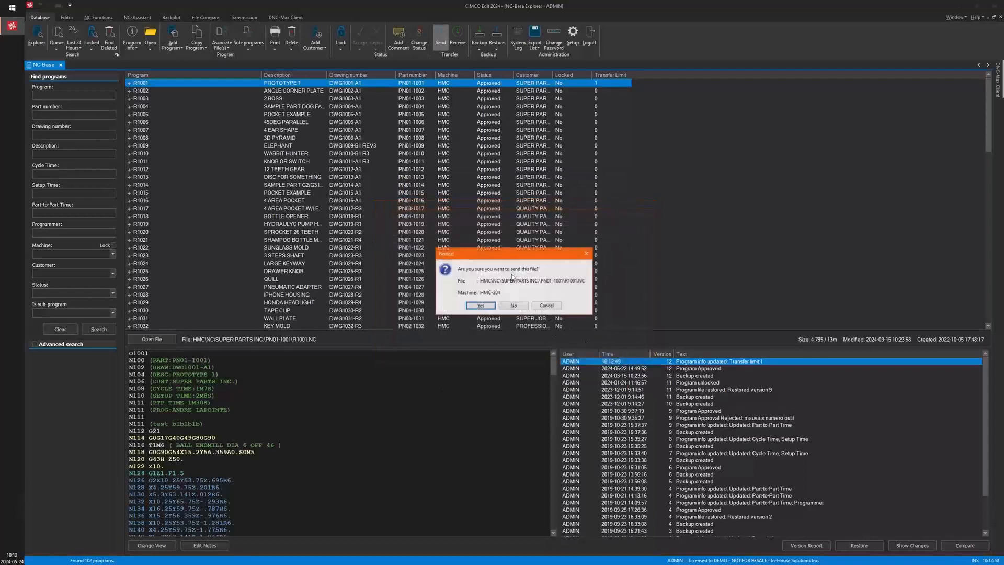
left_click(480, 305)
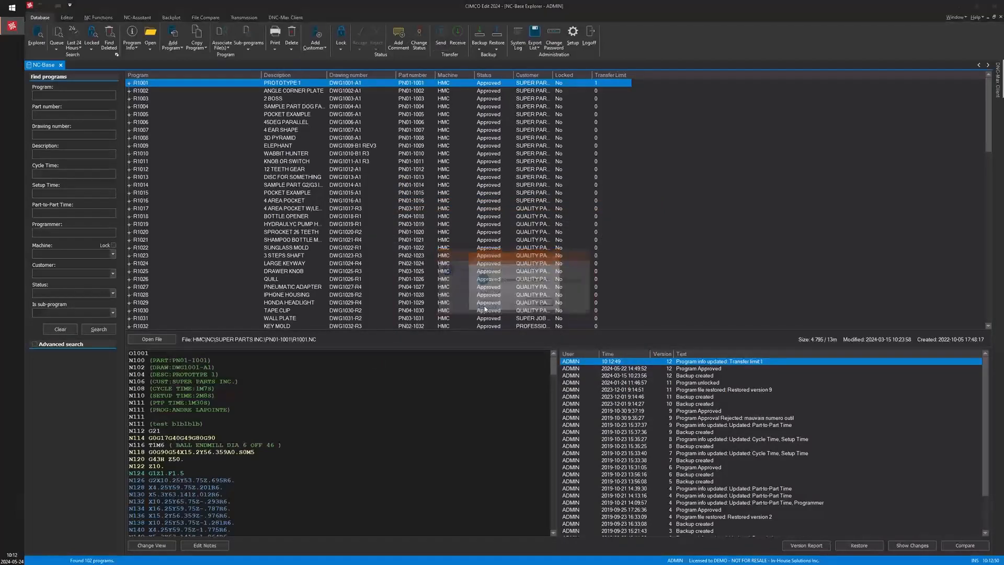
left_click(541, 303)
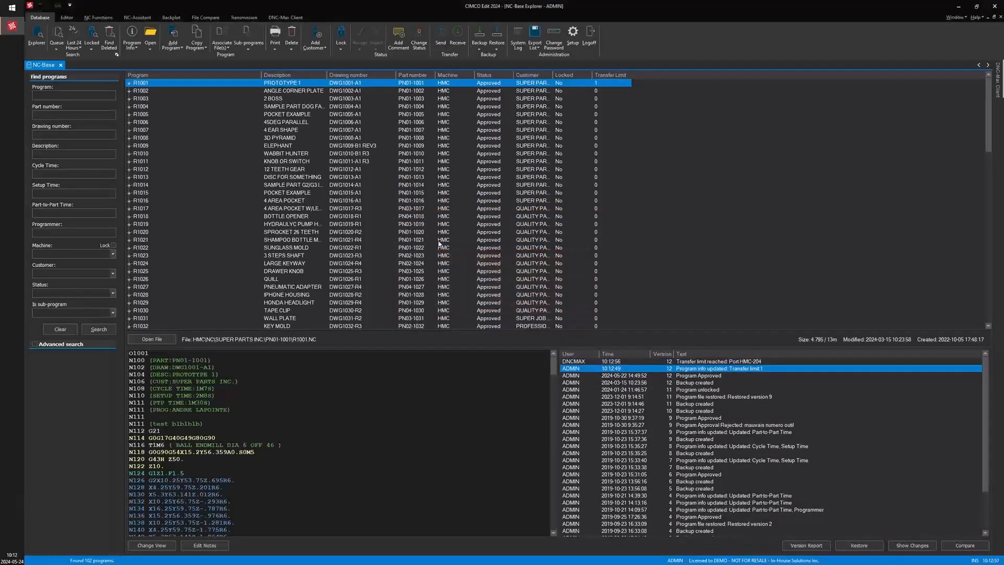
Review the newest transfer and program info entries in R1001's history
left_click(705, 361)
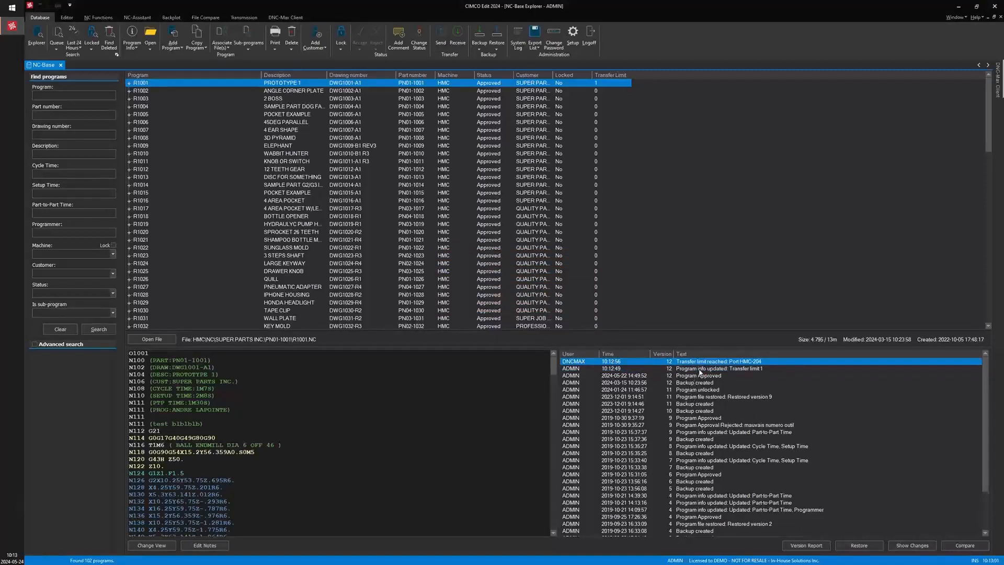
left_click(699, 370)
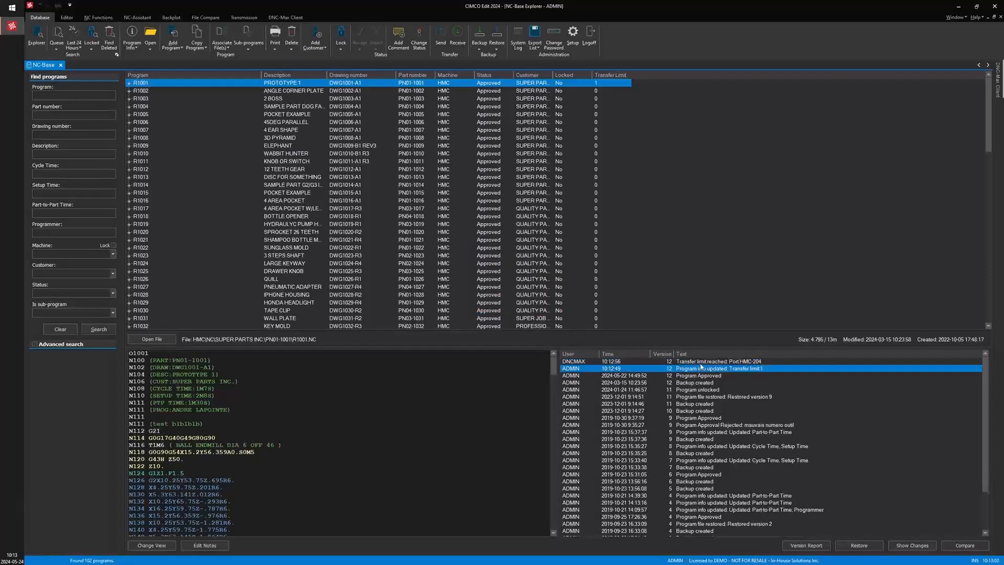
left_click(699, 363)
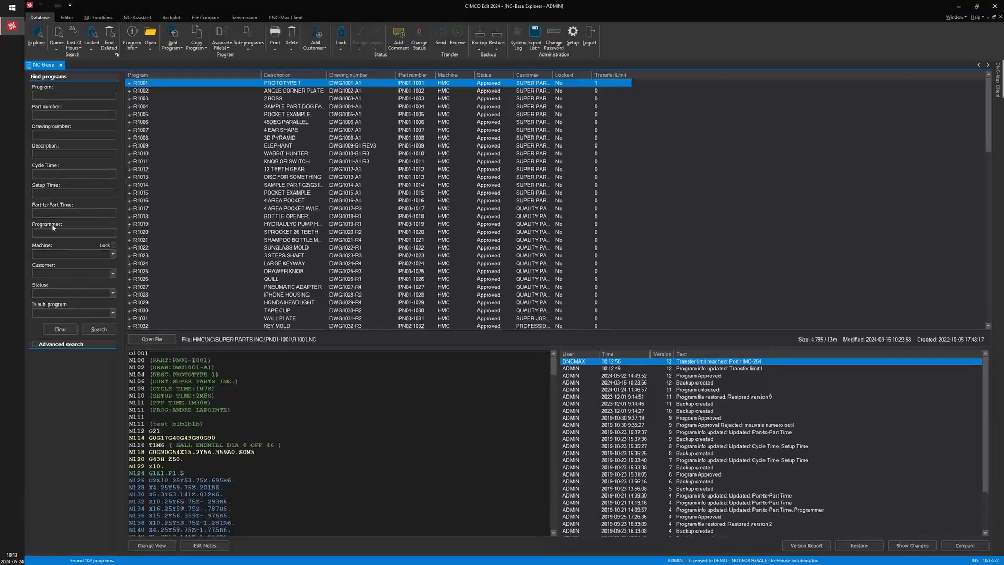
Search the programs for number 1052, then clear the search fields
left_click(52, 95)
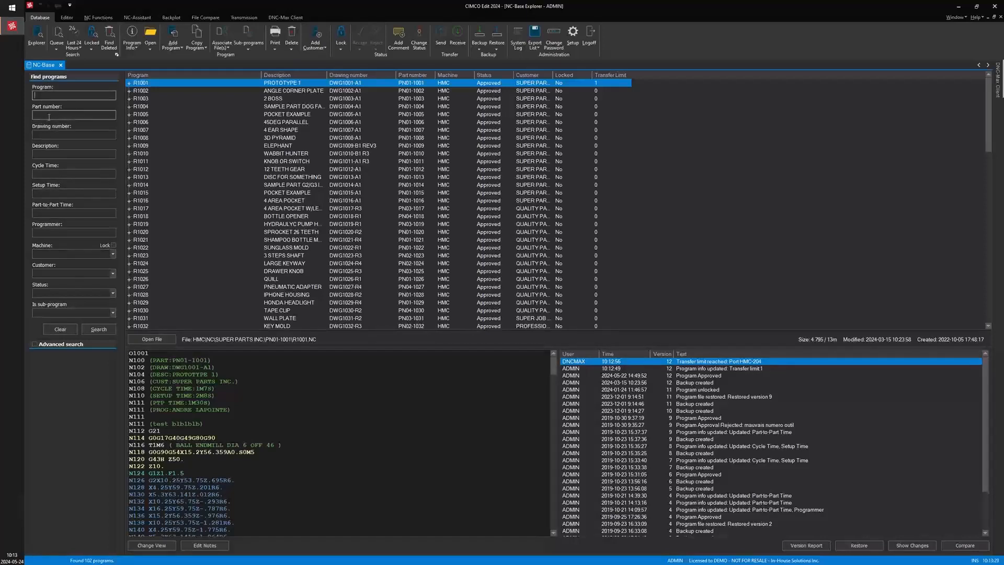
type("1052")
key("Return")
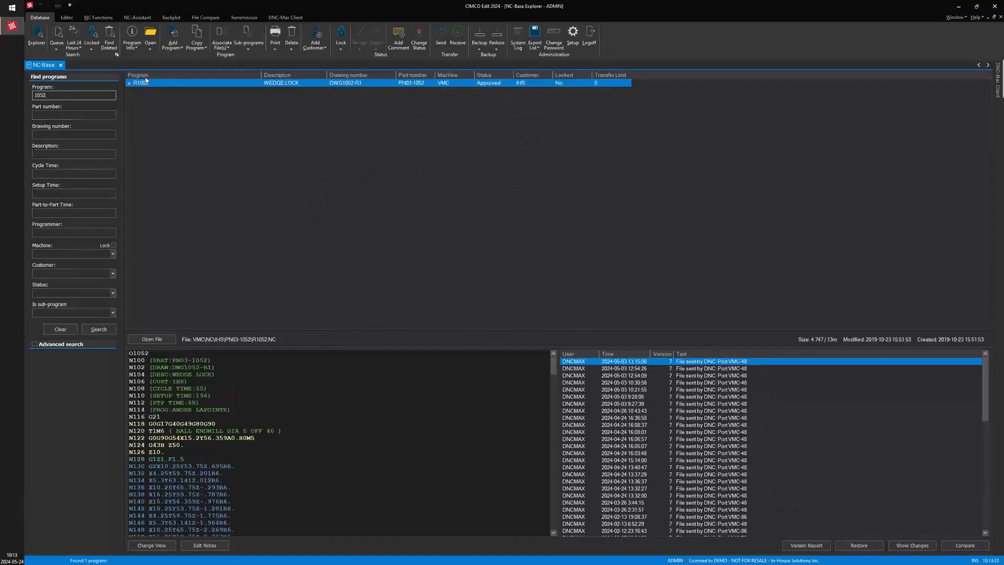
left_click(60, 329)
Search programs by the description keyway, then clear the description field
left_click(53, 154)
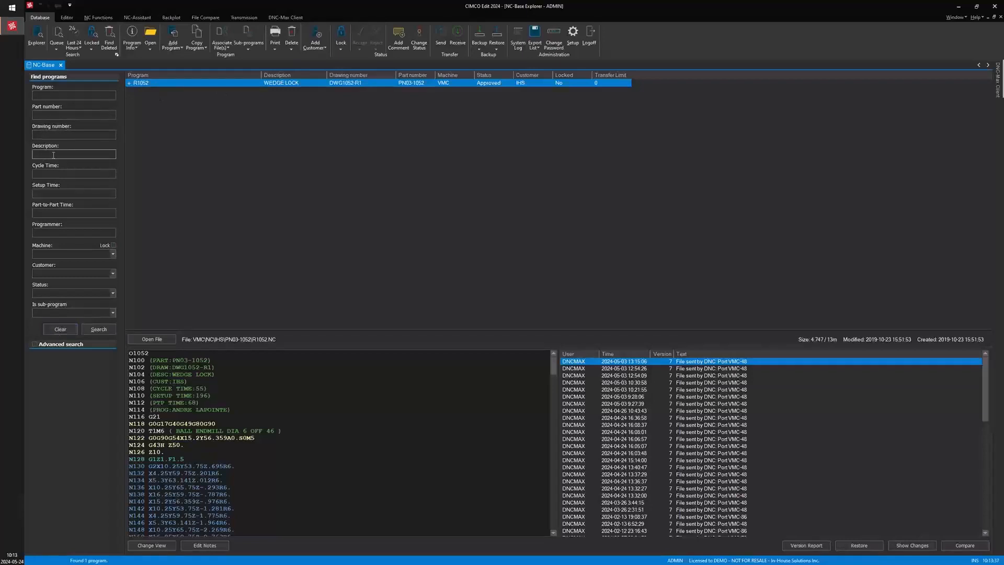
type("keyway")
key("Return")
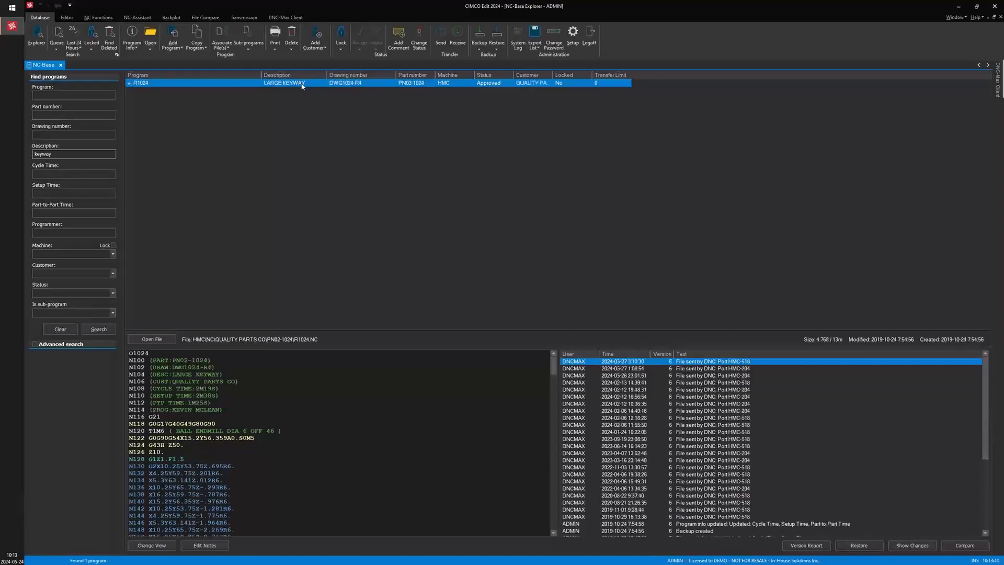
double_click(61, 155)
key("BackSpace")
Search for programs belonging to customer IN-HOUSE SOLUTIONS
left_click(113, 273)
left_click(90, 305)
left_click(99, 328)
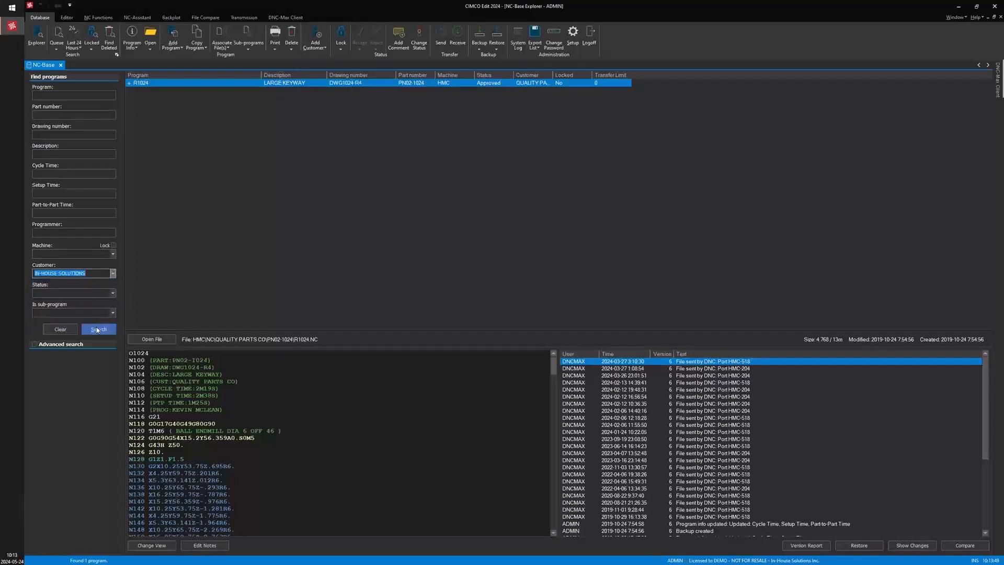
Search for programs belonging to customer CIMCO instead
left_click(73, 273)
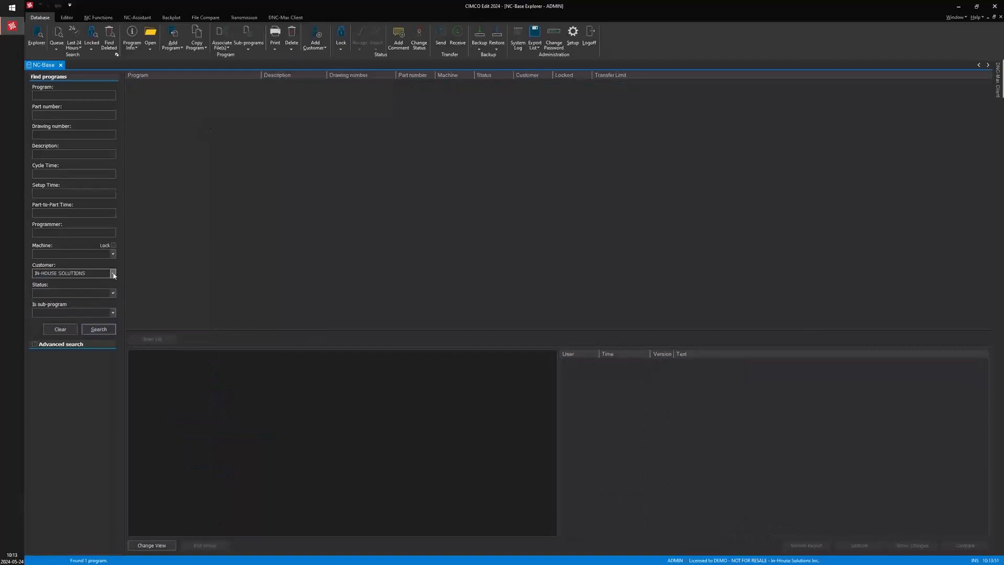
left_click(90, 321)
left_click(97, 329)
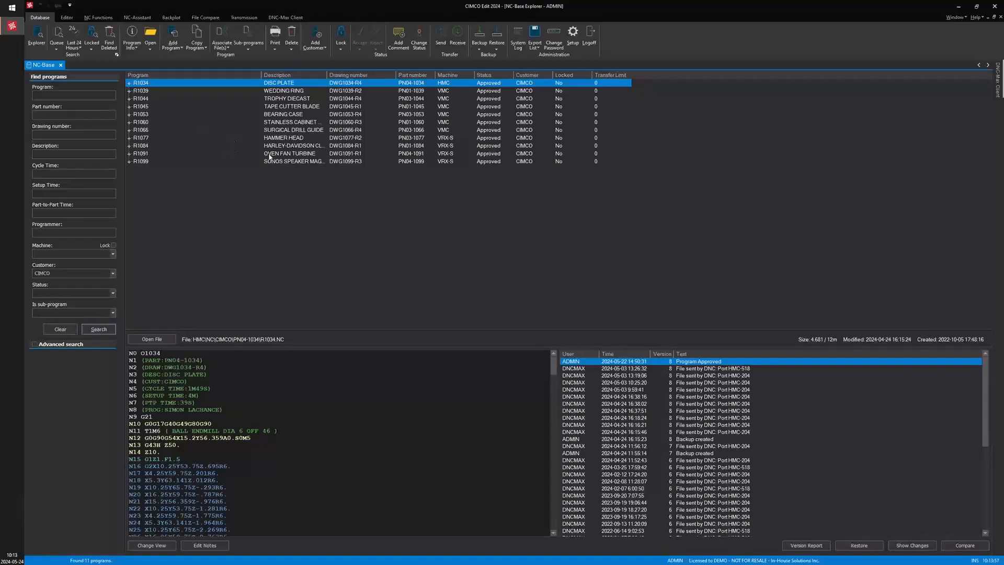
Expand program R1039 to view its associated files, then clear the search
left_click(129, 92)
left_click(129, 91)
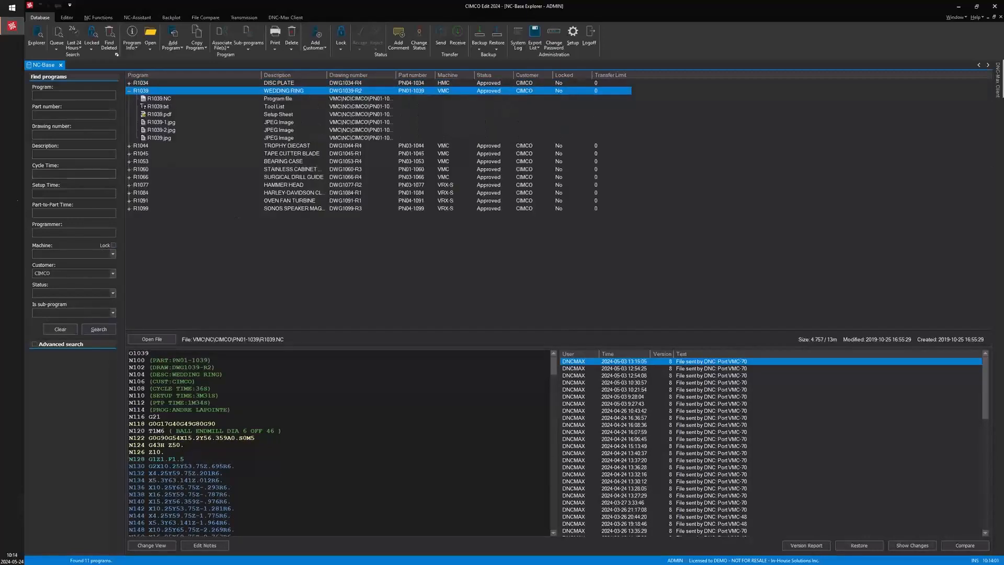
left_click(60, 332)
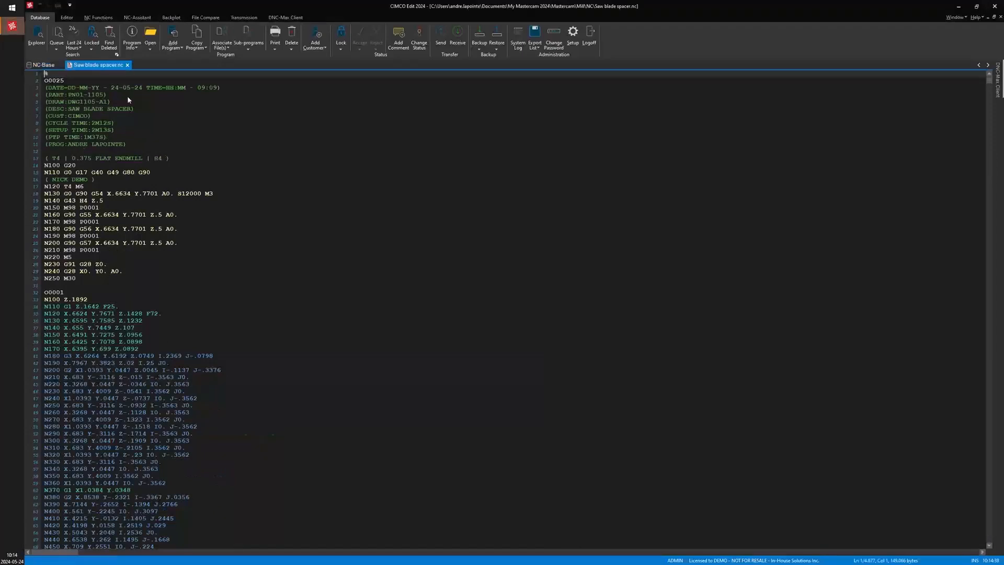
Review the header comment lines of the open Saw blade spacer program, from date through programmer
left_click(131, 95)
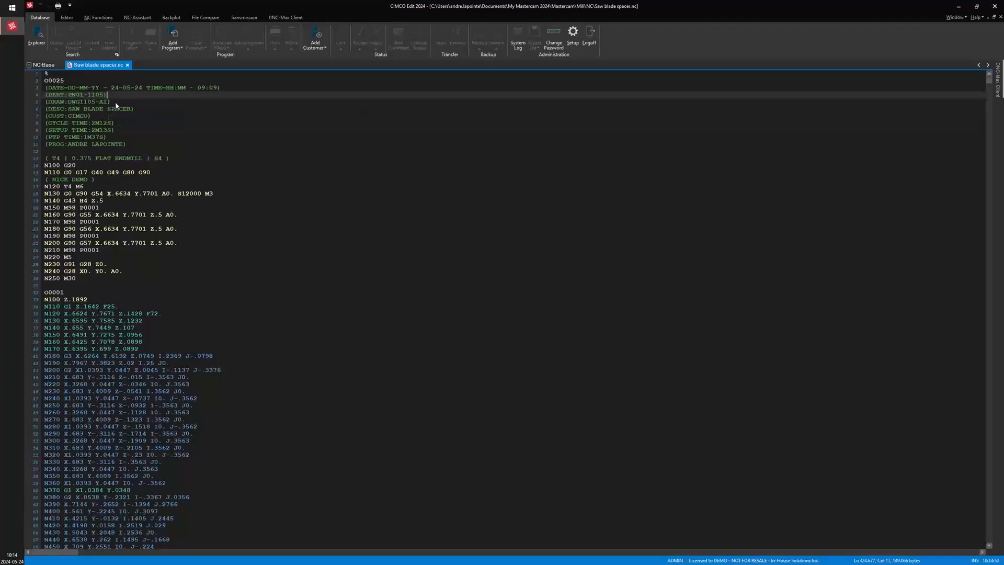
left_click(75, 96)
key("Down")
left_click(80, 109)
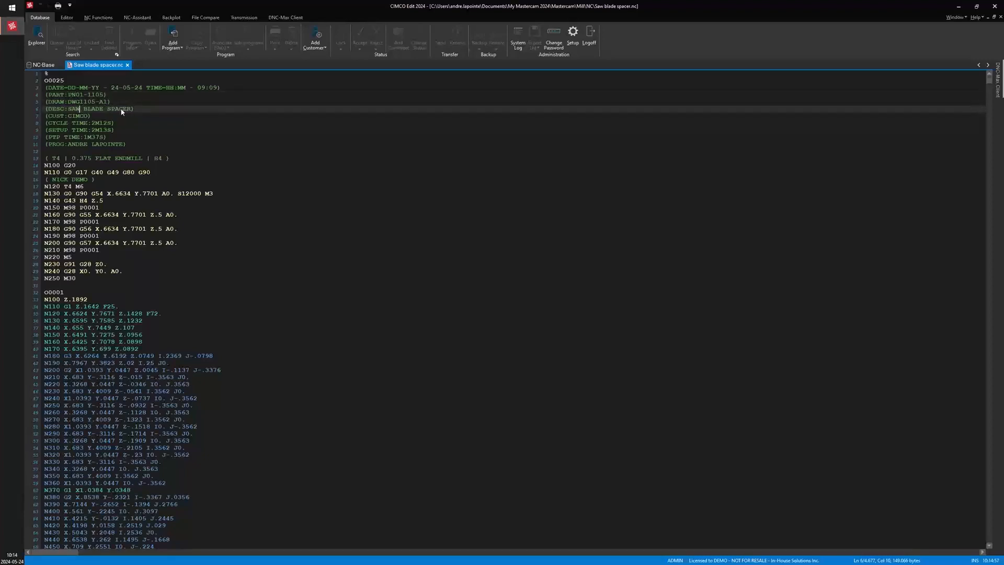
key("Down")
left_click(89, 123)
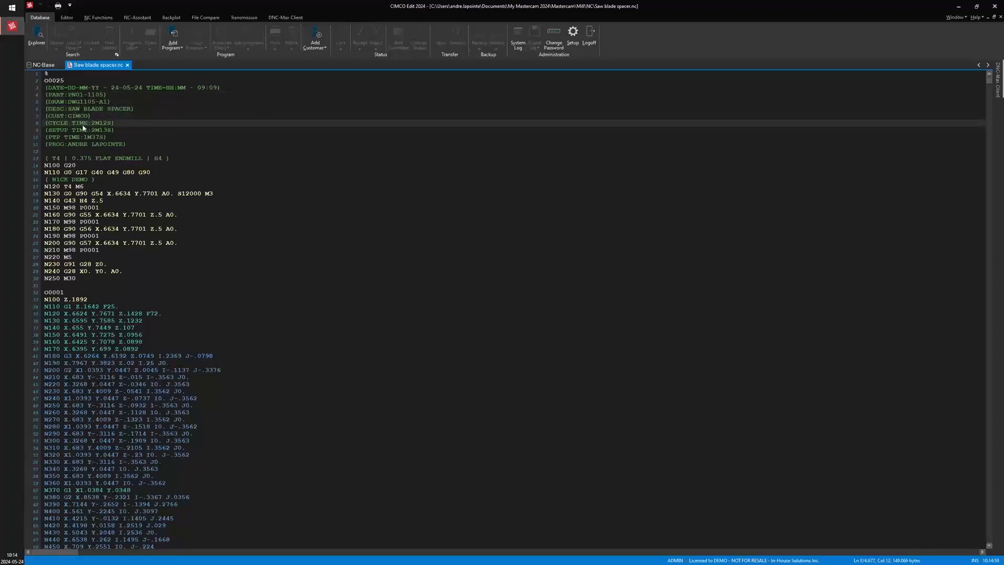
left_click(129, 144)
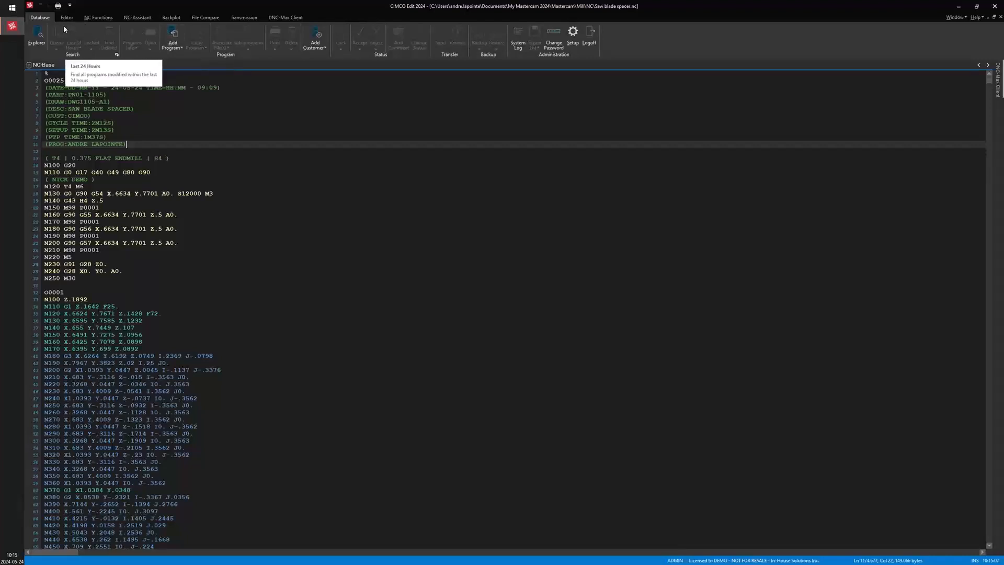
Start adding the current program to the database and select the HMC machine
left_click(38, 36)
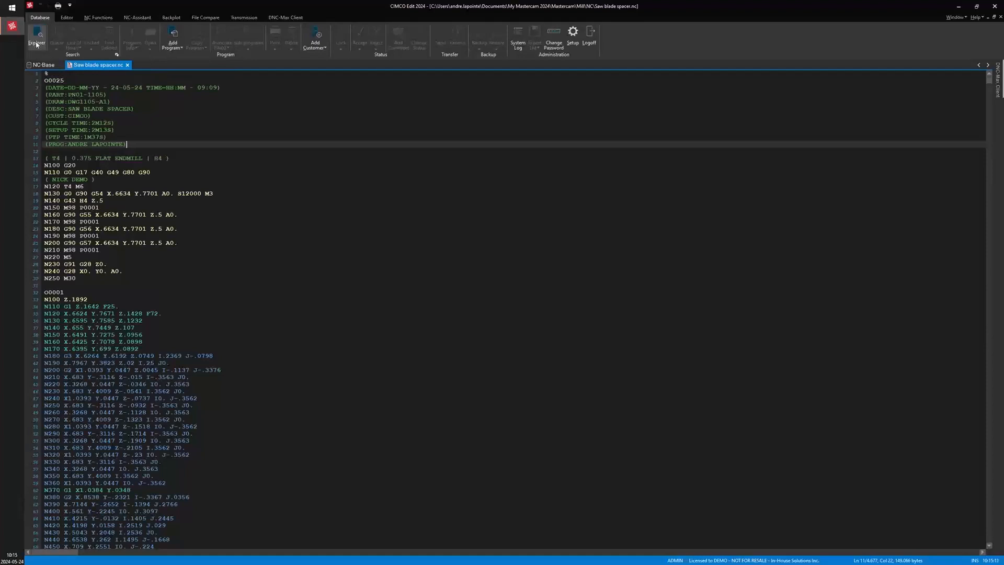
left_click(181, 49)
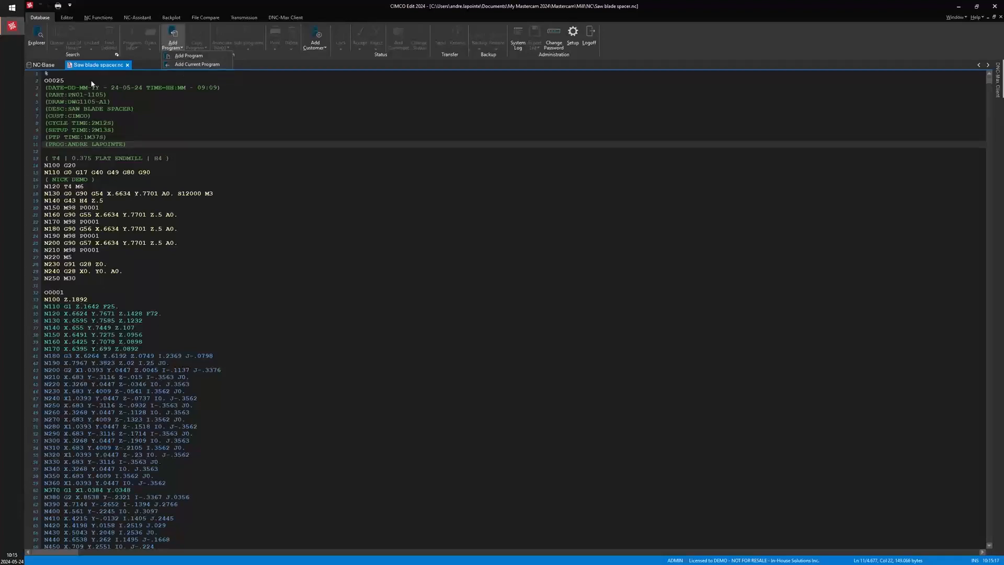
left_click(191, 65)
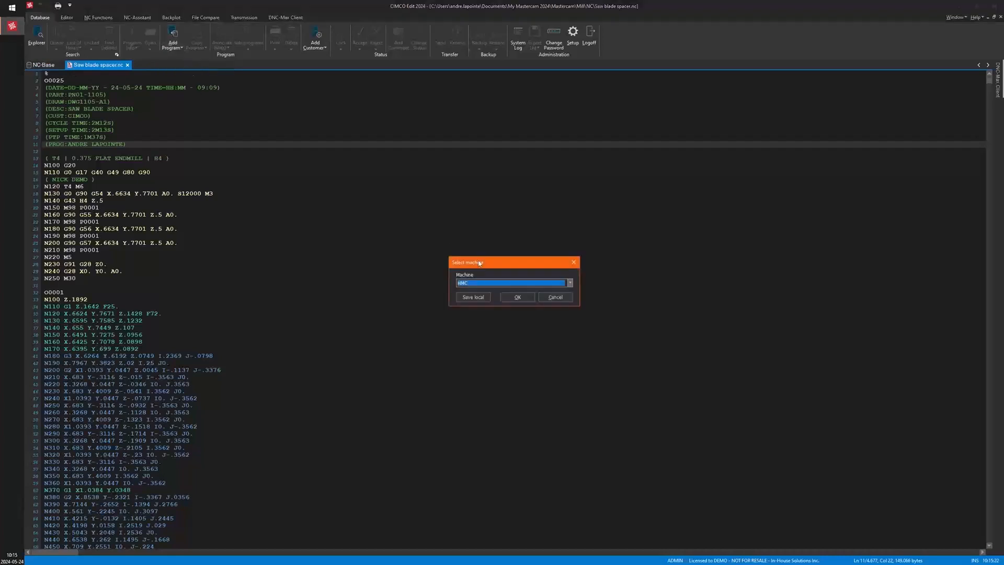
left_click_drag(512, 266, 461, 172)
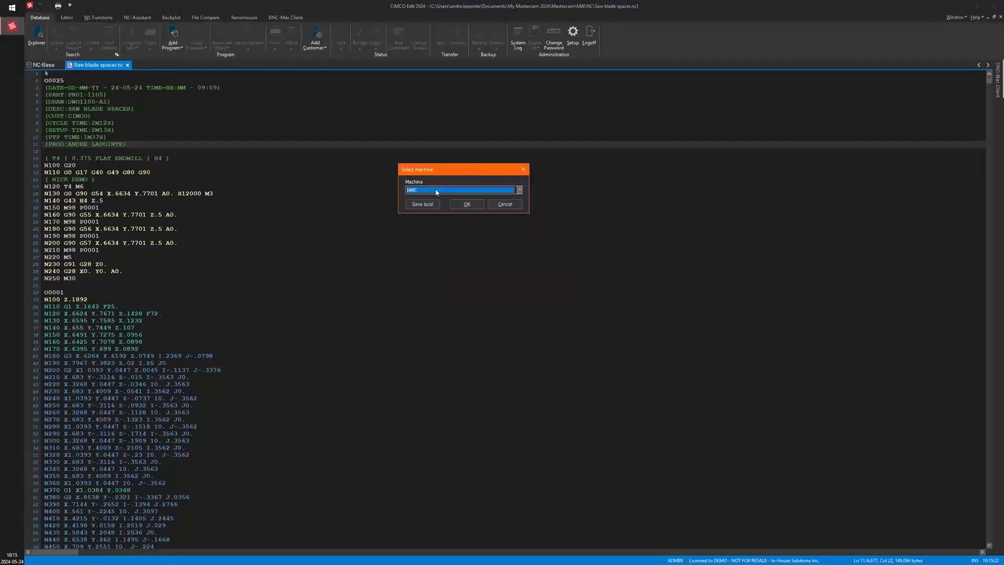
left_click(520, 190)
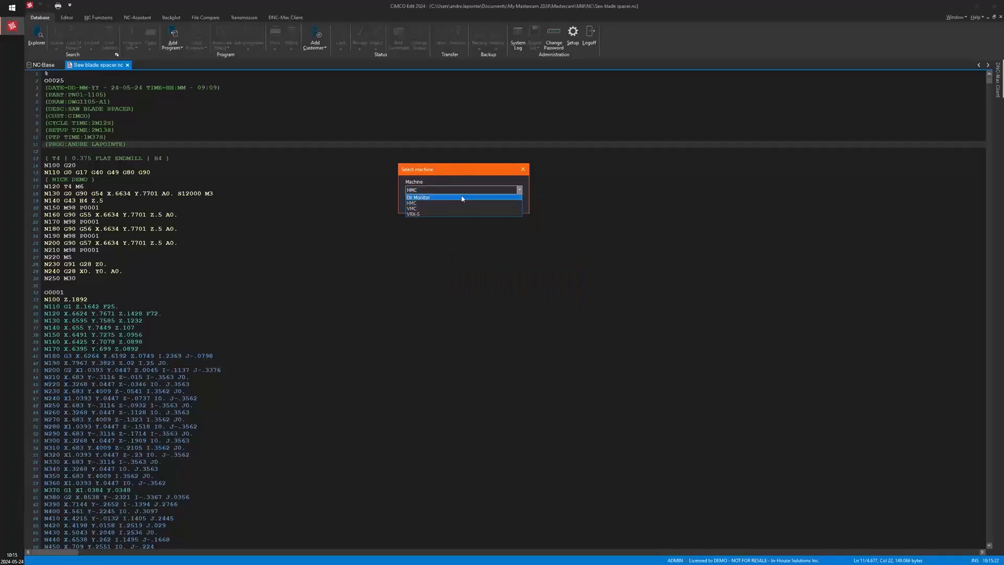
left_click(421, 203)
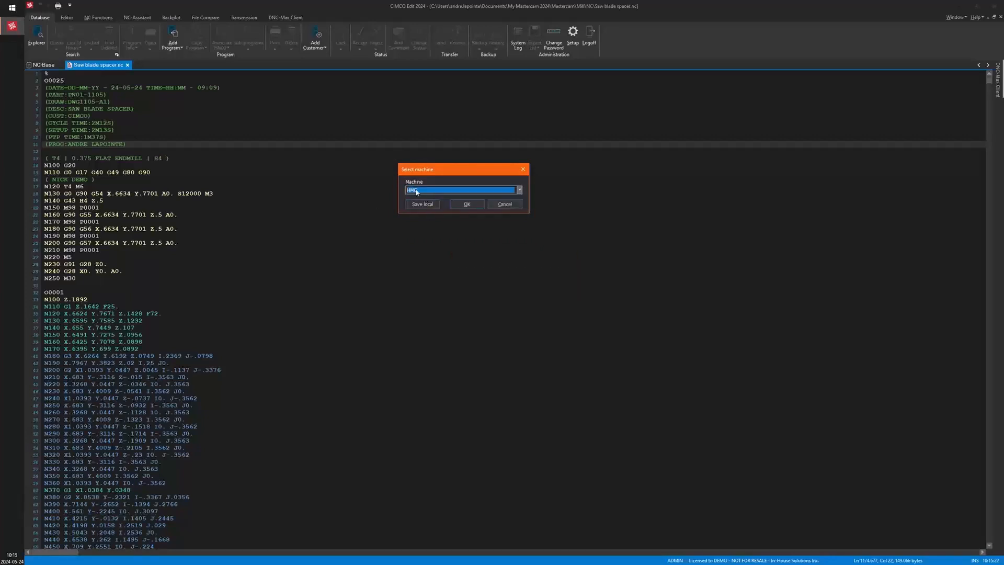
left_click(468, 206)
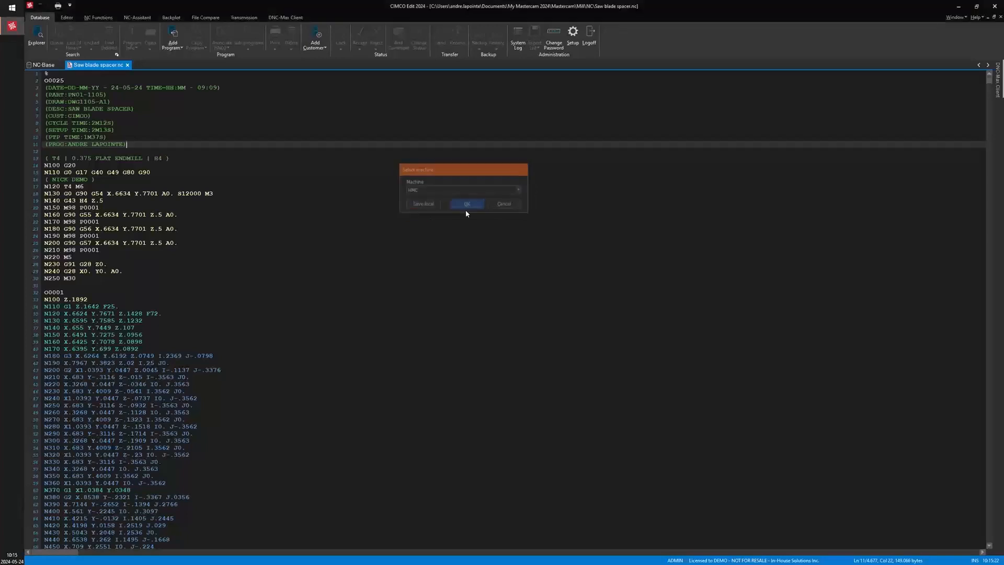
Add the program with its header-filled details and confirm the comment initial import
left_click_drag(452, 135, 420, 108)
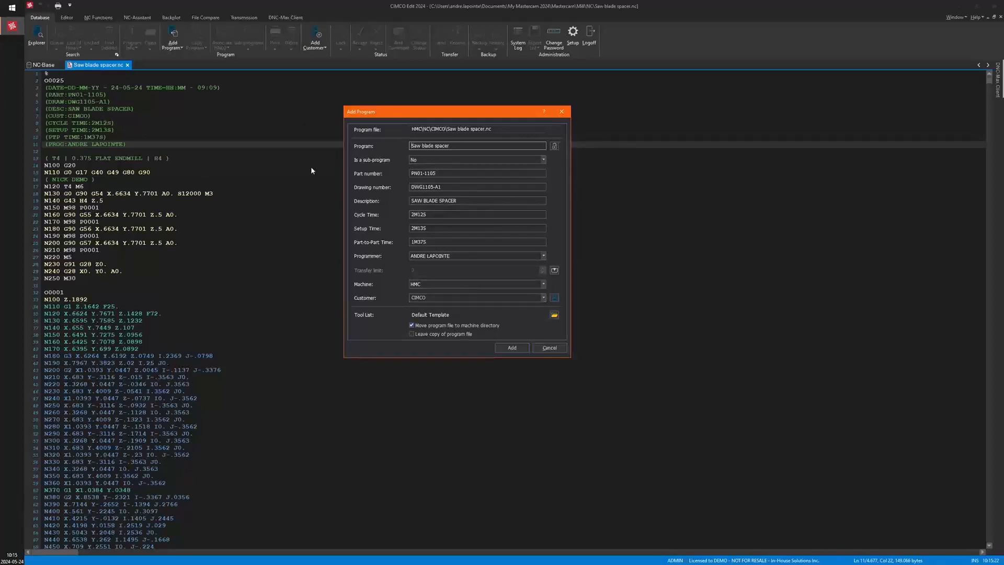
left_click_drag(0, 225, 817, 114)
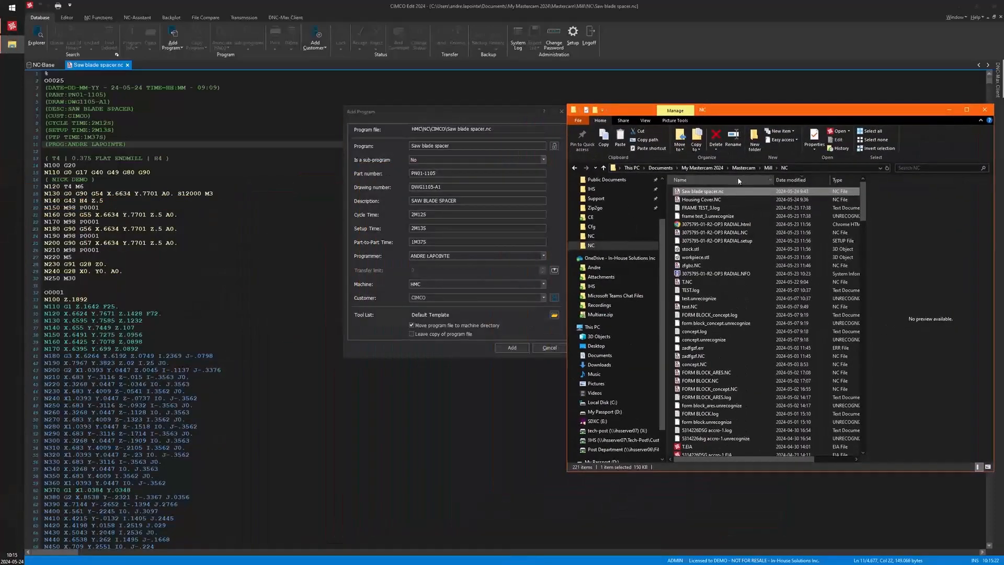
left_click_drag(422, 112, 371, 112)
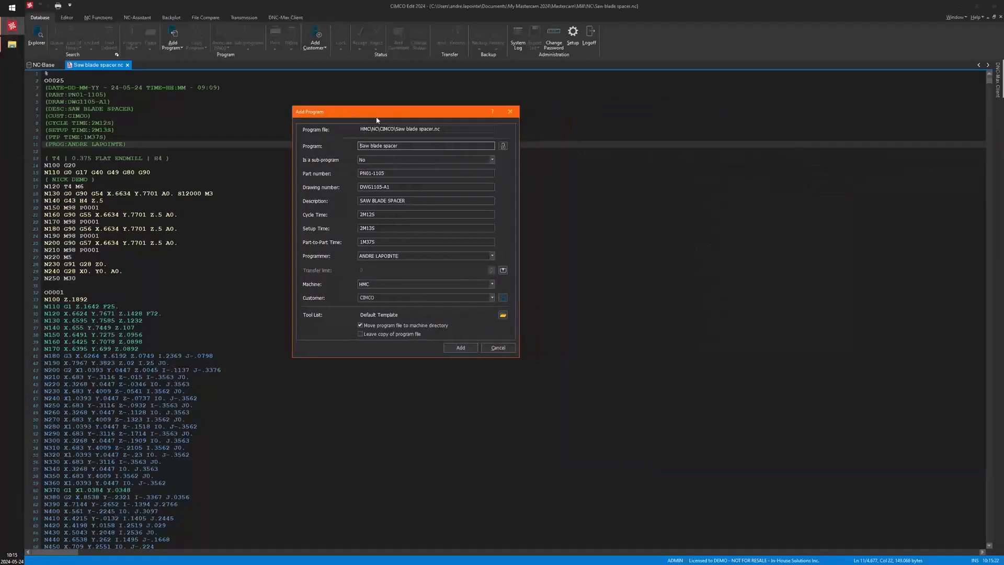
left_click(460, 348)
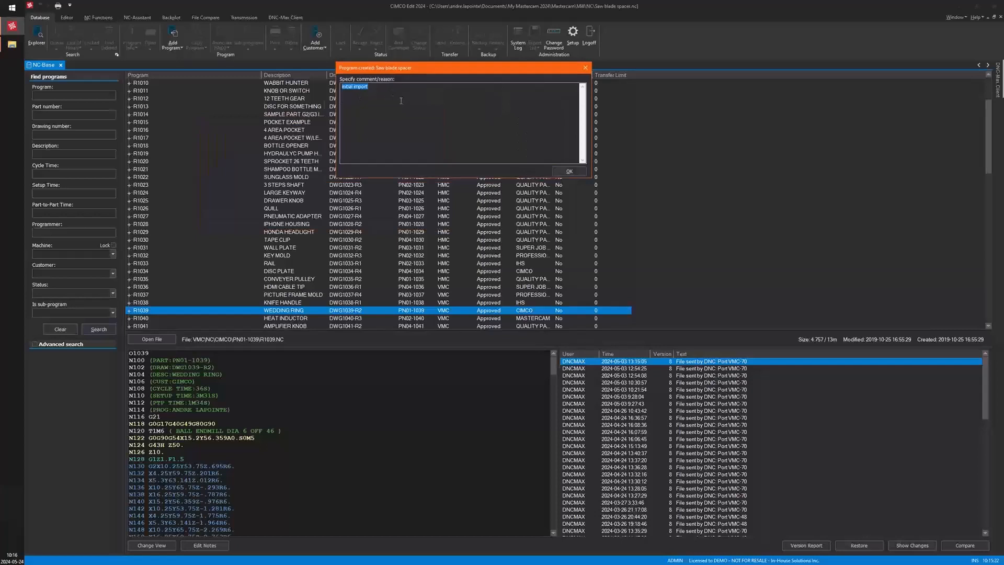
left_click(569, 172)
left_click(569, 172)
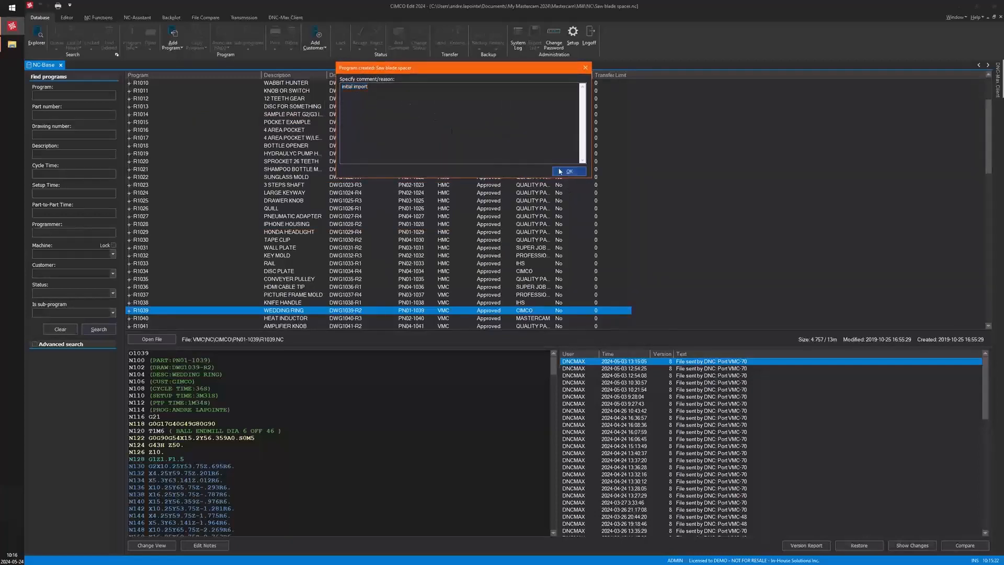
Return to NC-Base, close the file window, and expand Saw blade spacer to view its program file and tool list
left_click(11, 44)
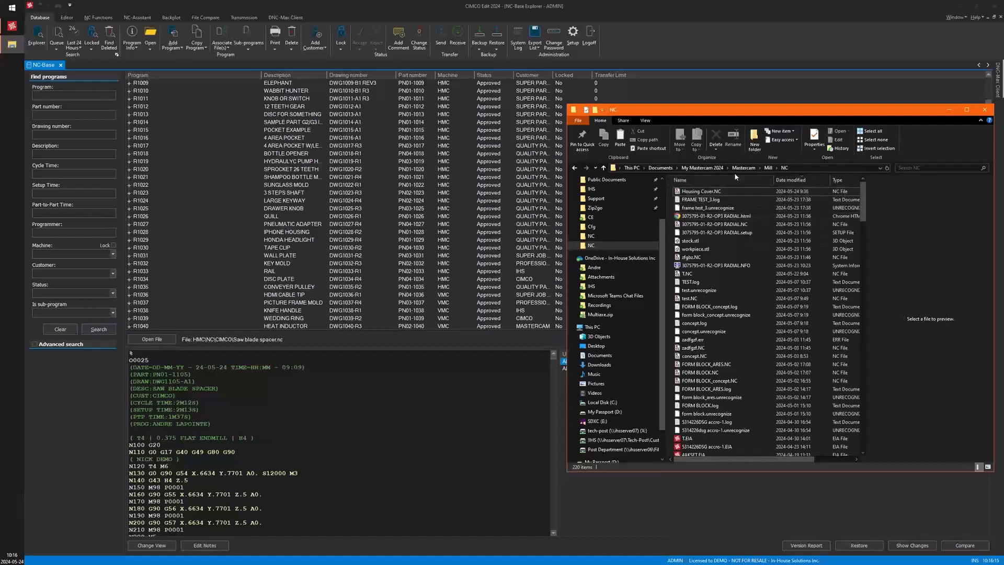
left_click(950, 110)
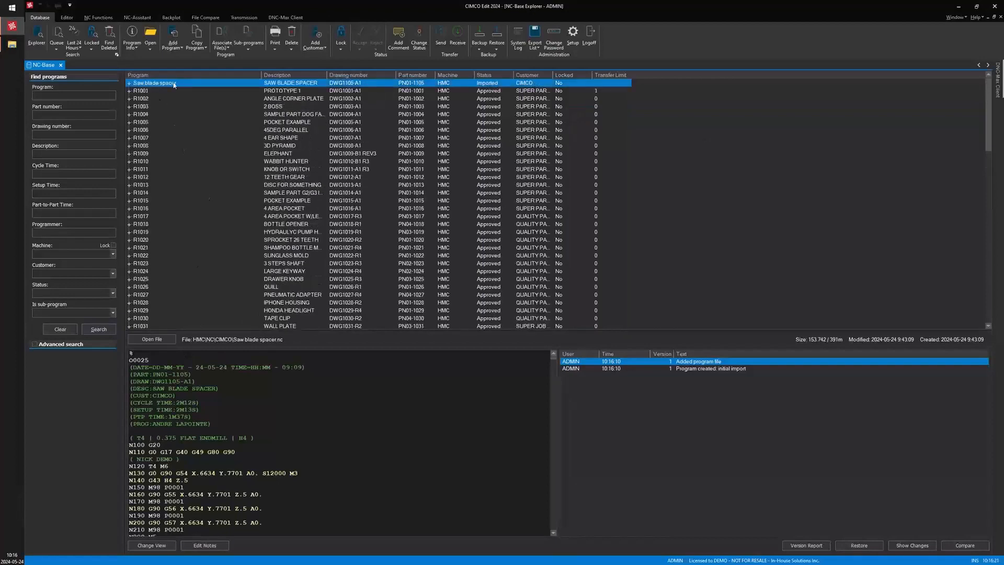
left_click(129, 83)
left_click(168, 91)
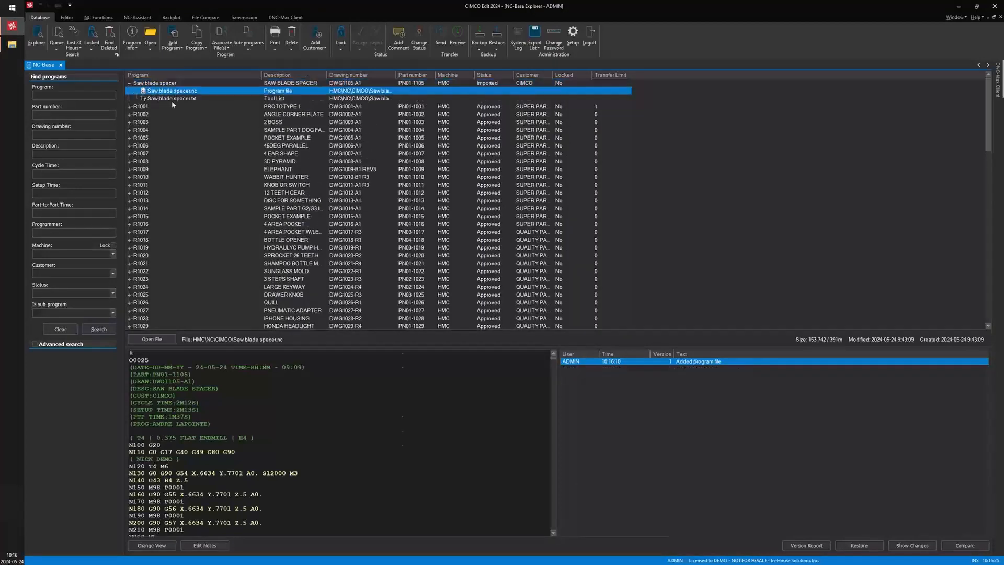
left_click(171, 98)
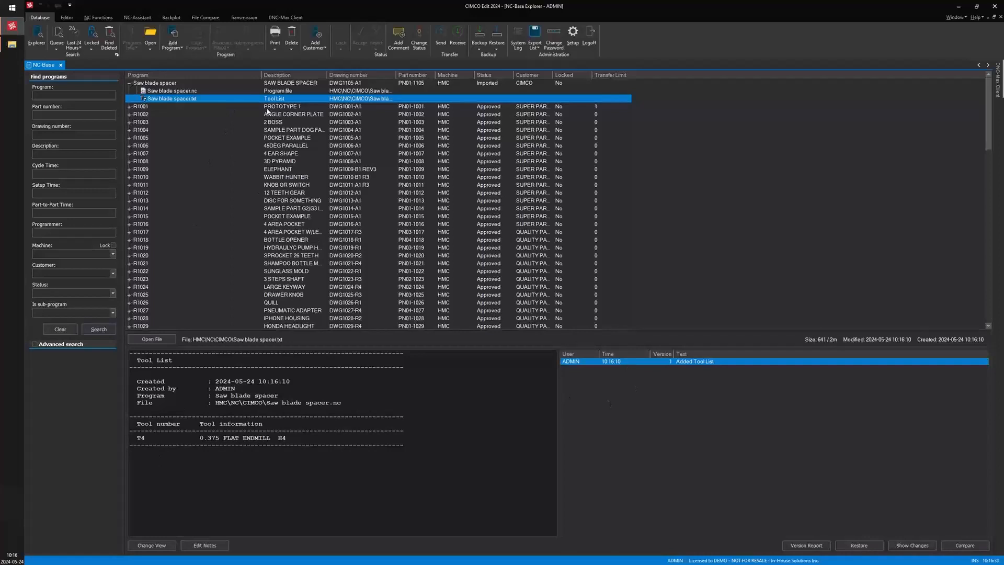
Open the Saw blade spacer program info and close it without changes
left_click(159, 83)
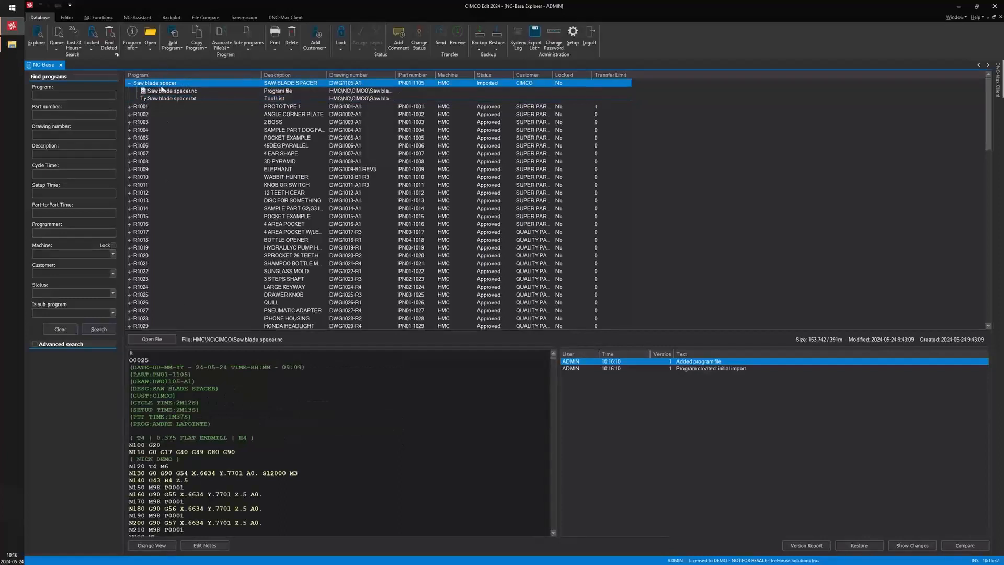
double_click(168, 83)
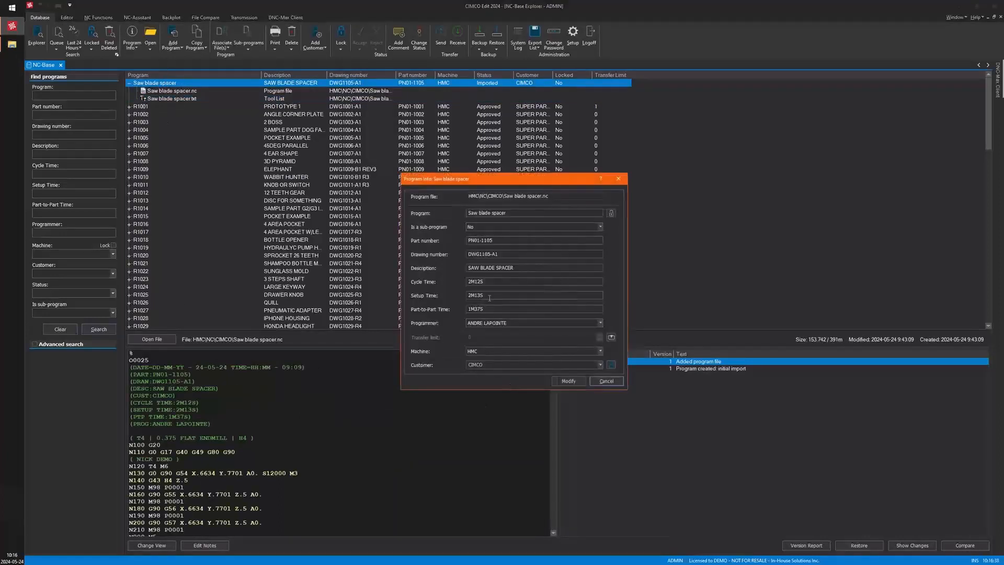
left_click(606, 381)
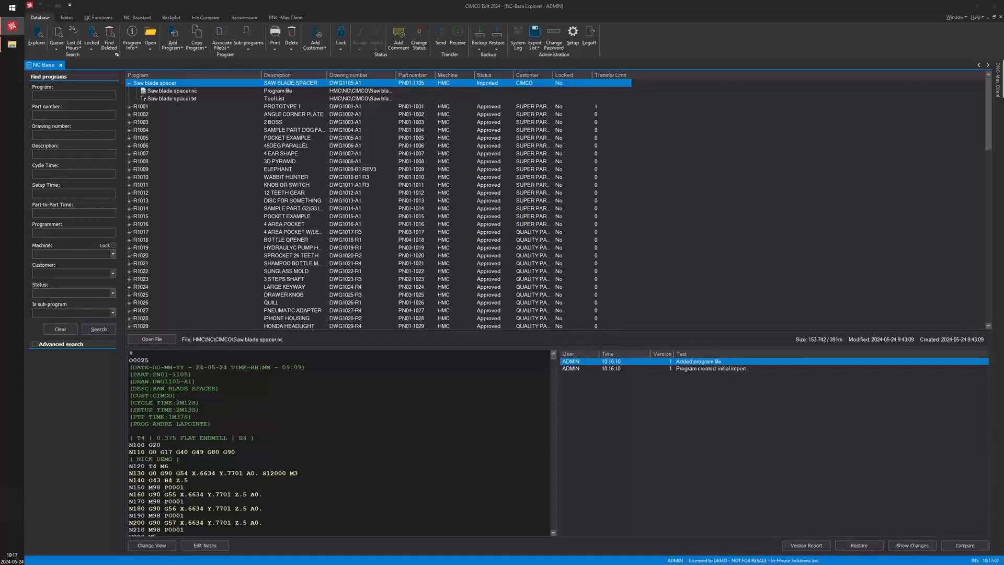
Copy Housing Cover.NC from the Cimco NCBase folder and paste it into the VMC import folder
left_click(12, 44)
left_click_drag(398, 216, 658, 148)
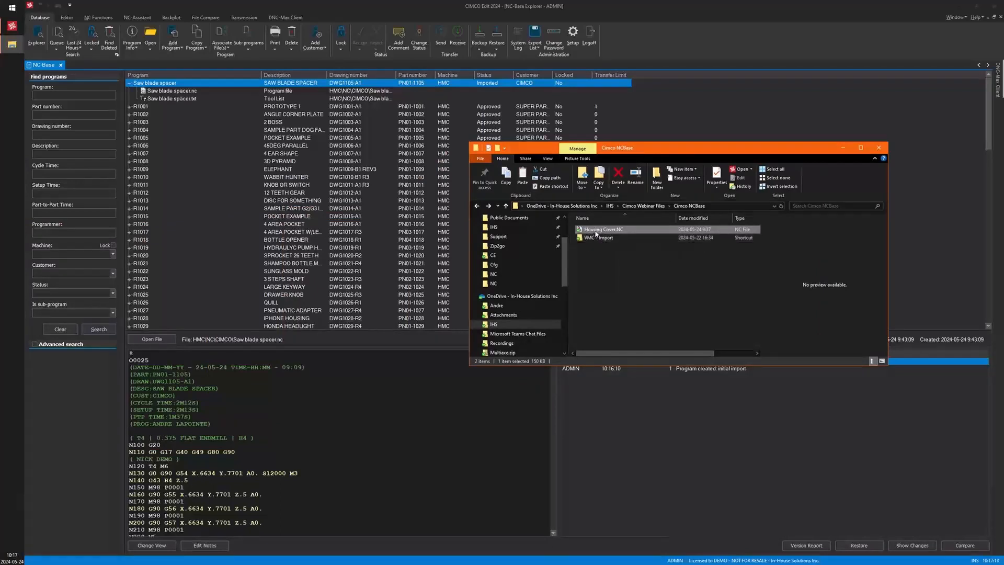
left_click(588, 277)
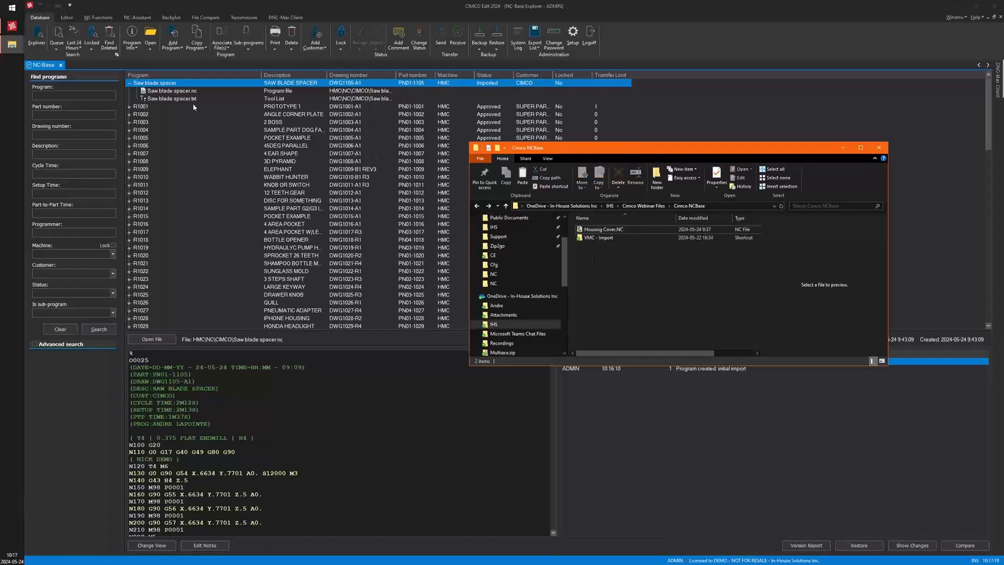
right_click(593, 232)
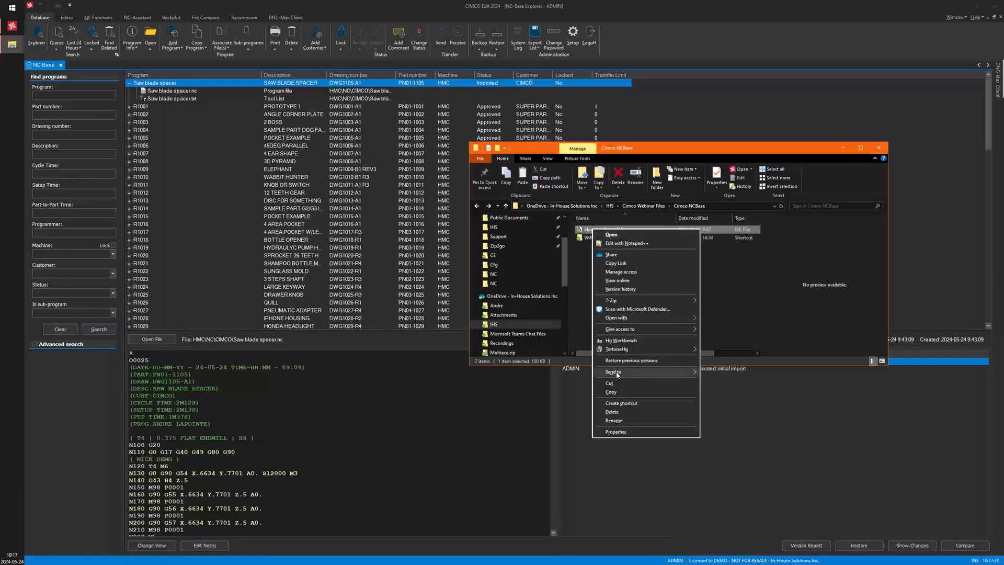
left_click(610, 391)
left_click(611, 240)
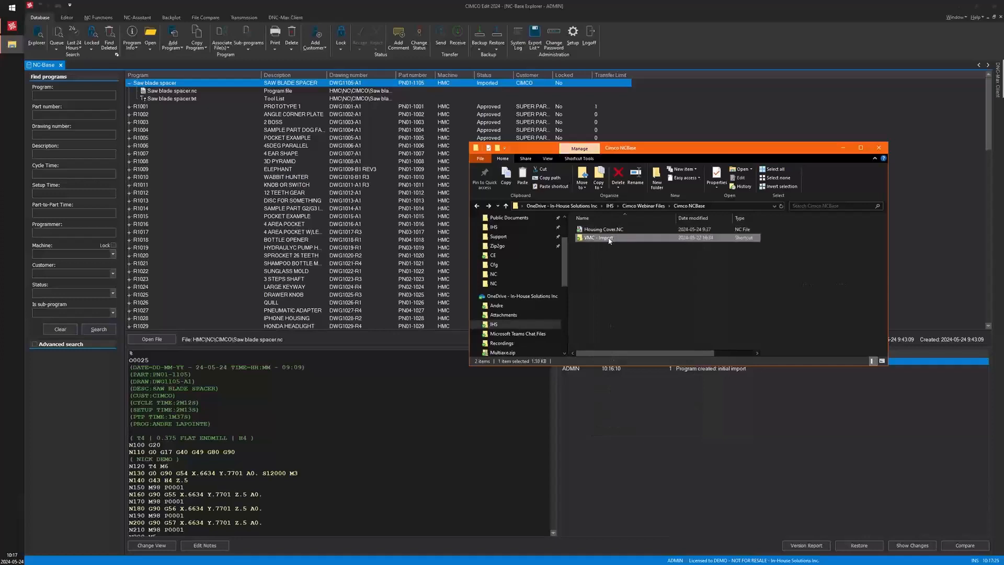
double_click(609, 240)
right_click(610, 250)
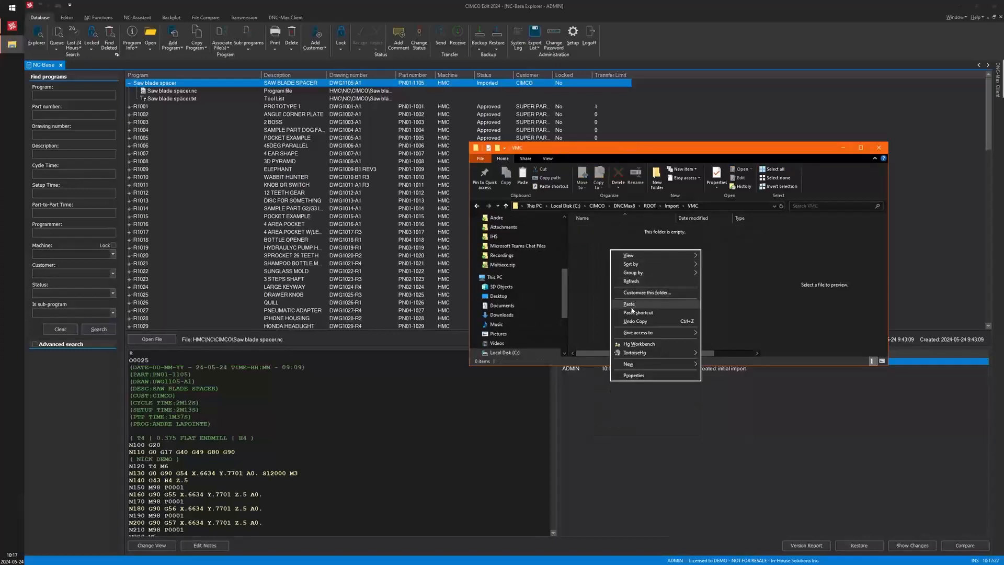
left_click(630, 306)
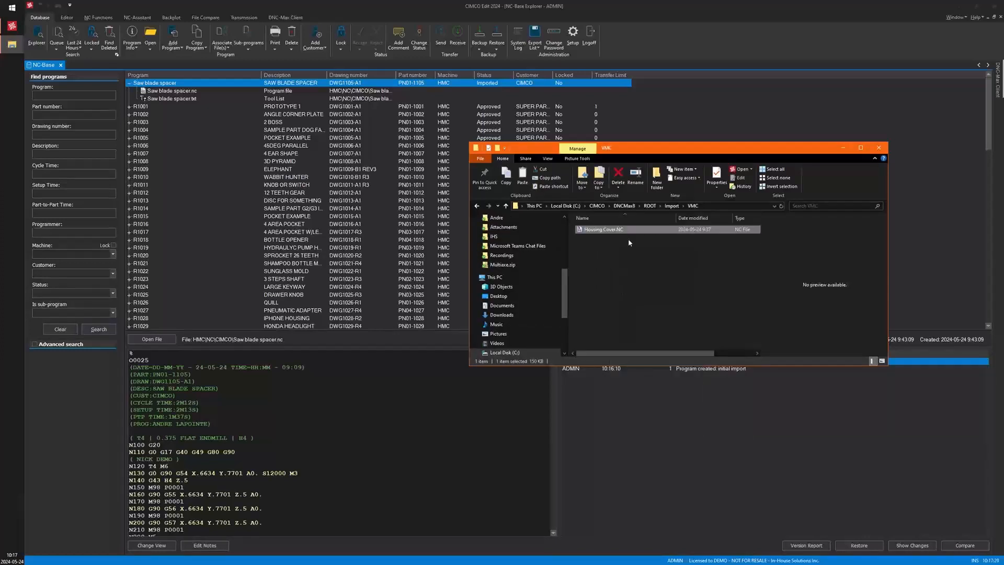
Close the folder window and rerun the program search in NC-Base
left_click_drag(690, 150, 647, 138)
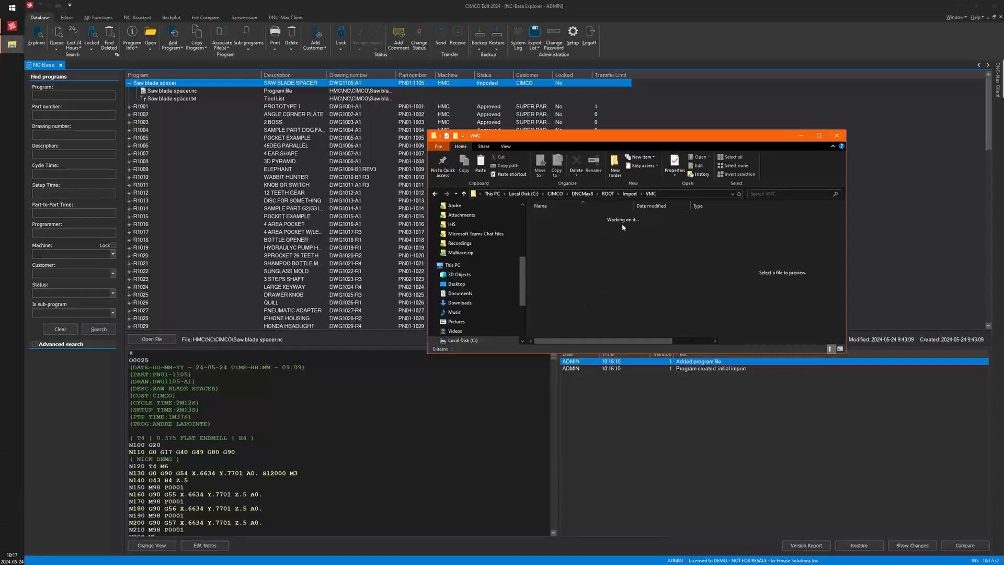
left_click(801, 135)
left_click(686, 104)
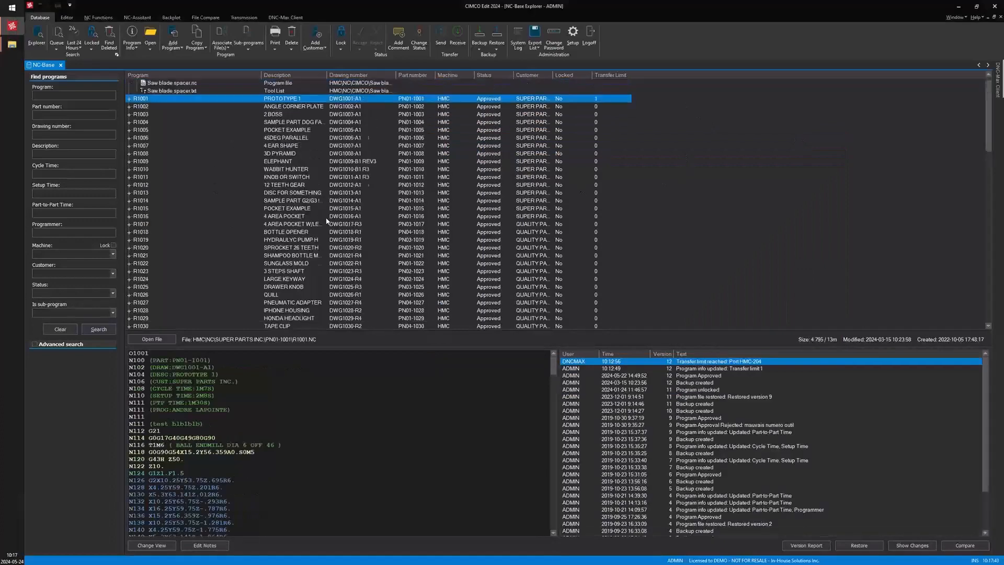
left_click(105, 333)
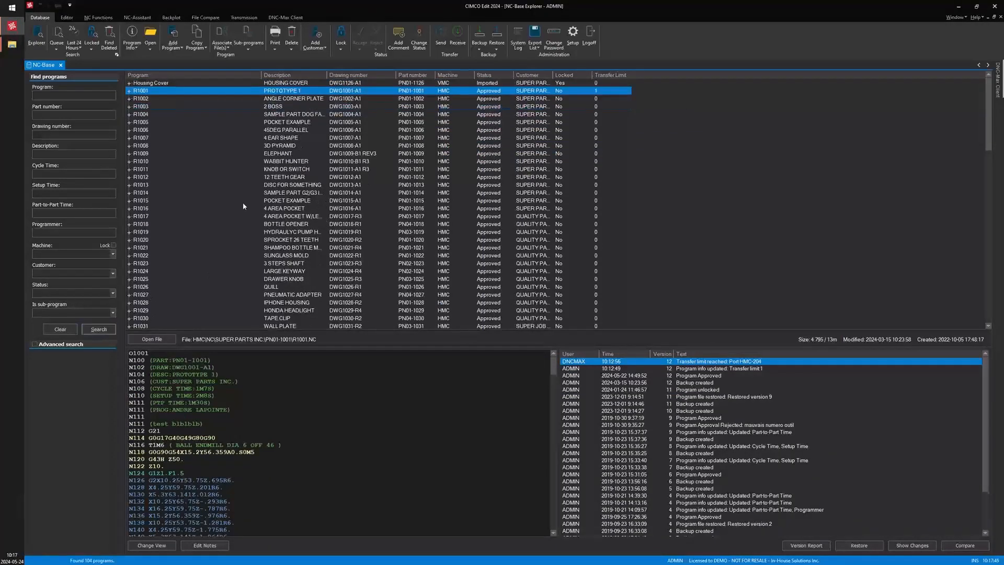
Search the queue for auto imported programs
left_click(58, 37)
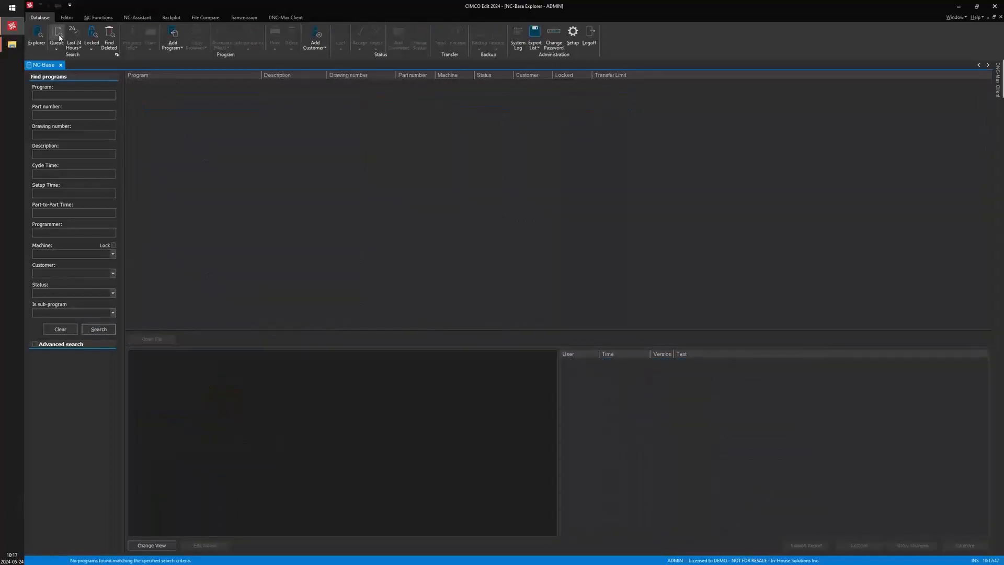
left_click(55, 48)
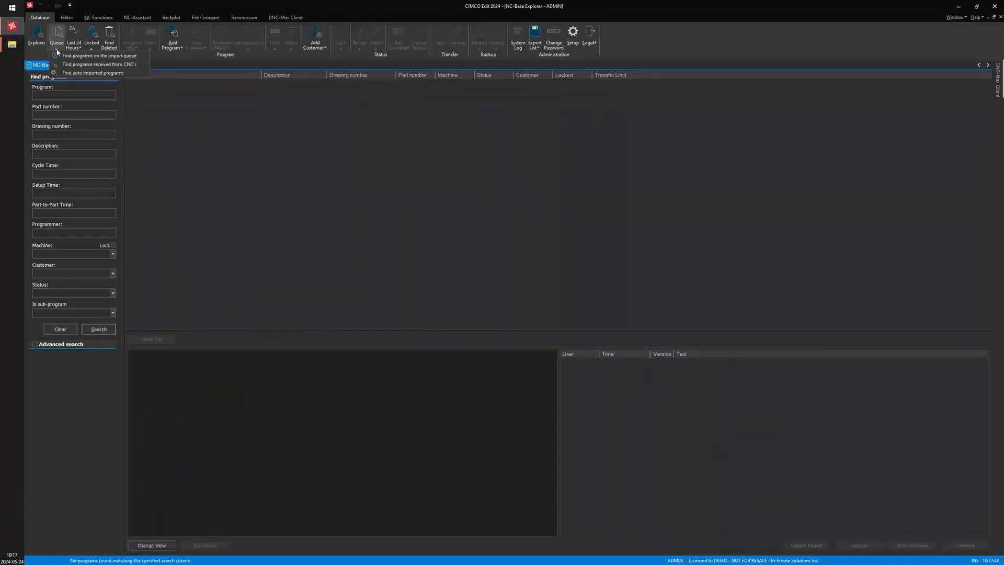
left_click(67, 70)
left_click(99, 329)
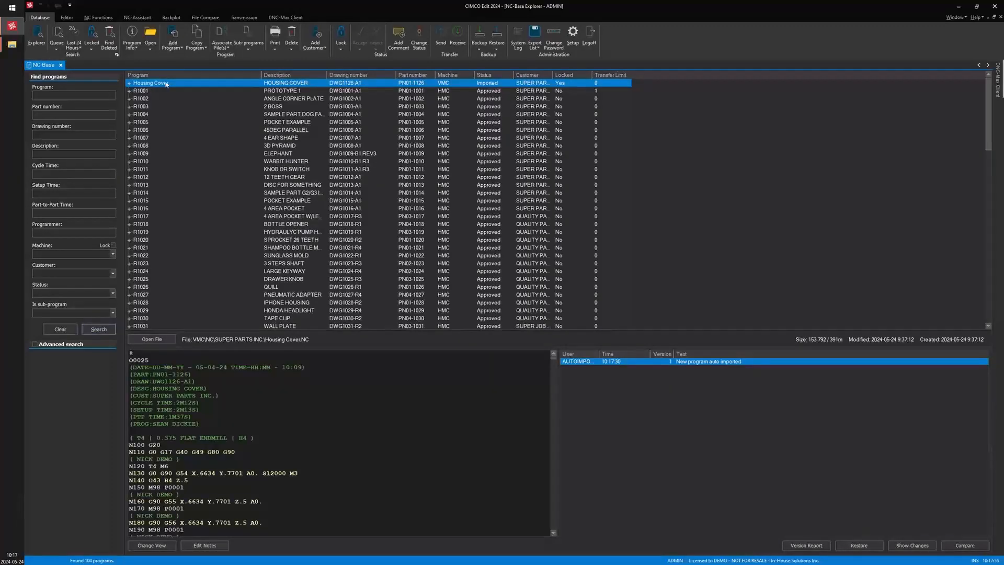
Expand the Housing Cover program, open its program info and close it without changes
left_click(131, 83)
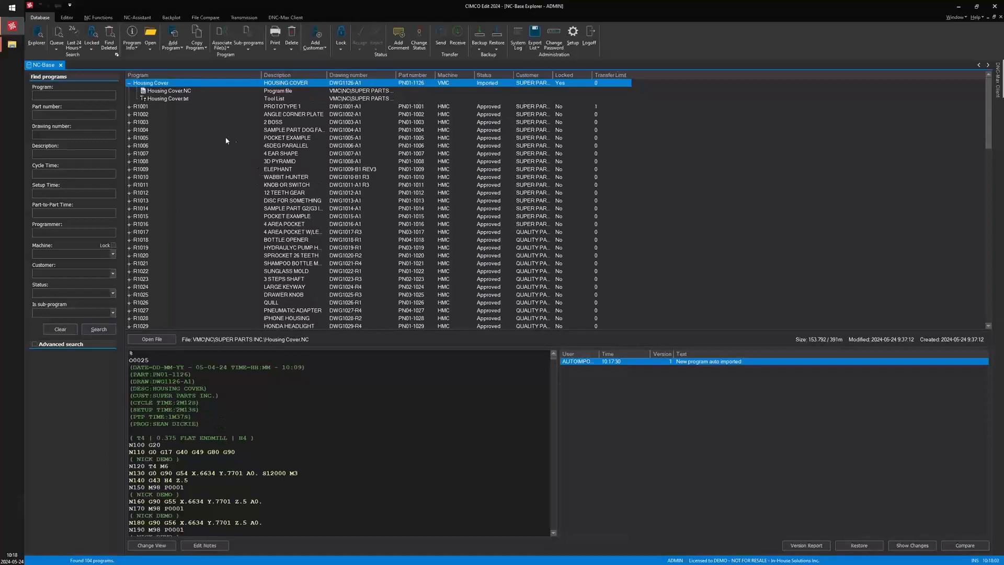
double_click(281, 84)
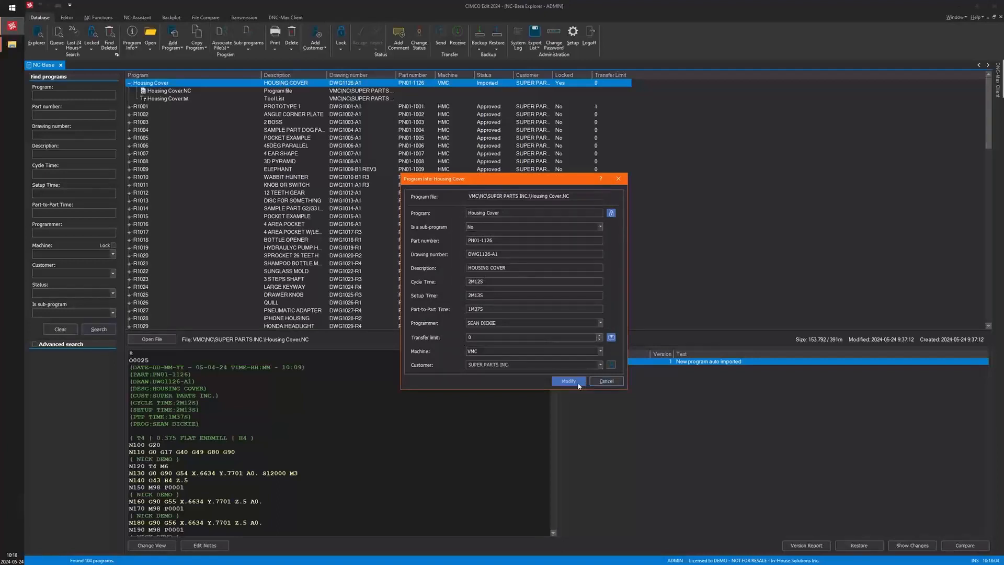
left_click(606, 381)
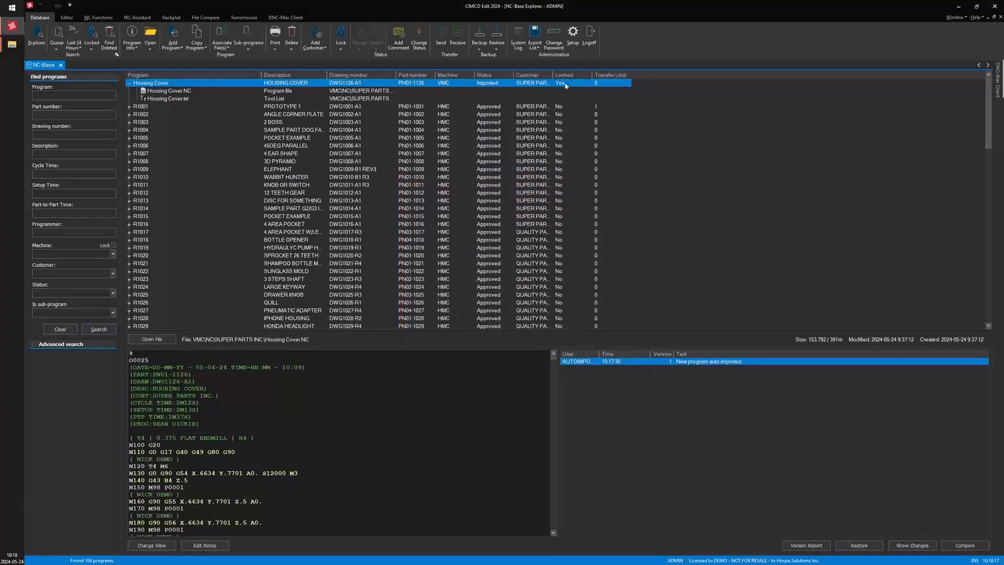
Try to send the Housing Cover program to a machine
left_click(440, 36)
left_click_drag(503, 253, 485, 197)
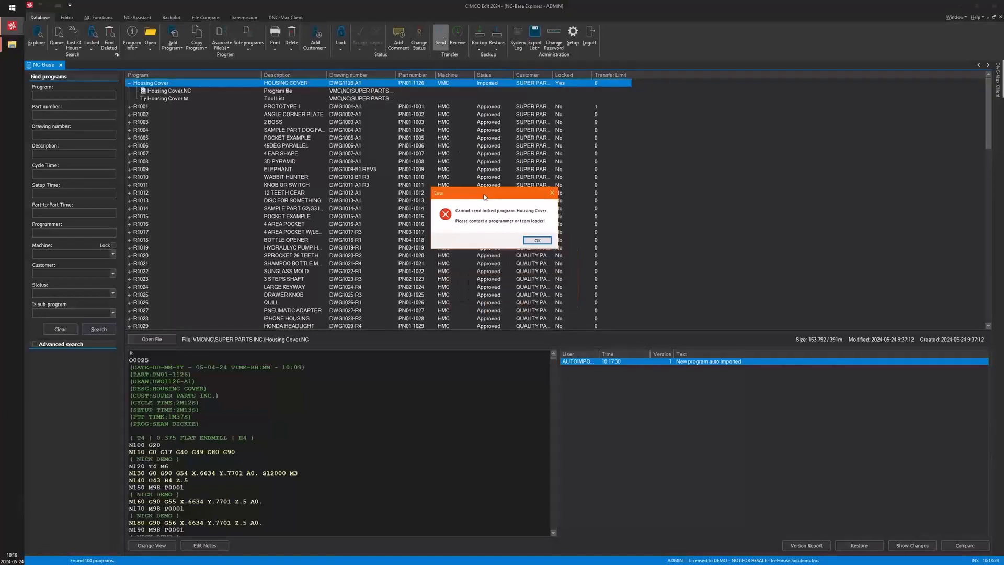
left_click(537, 241)
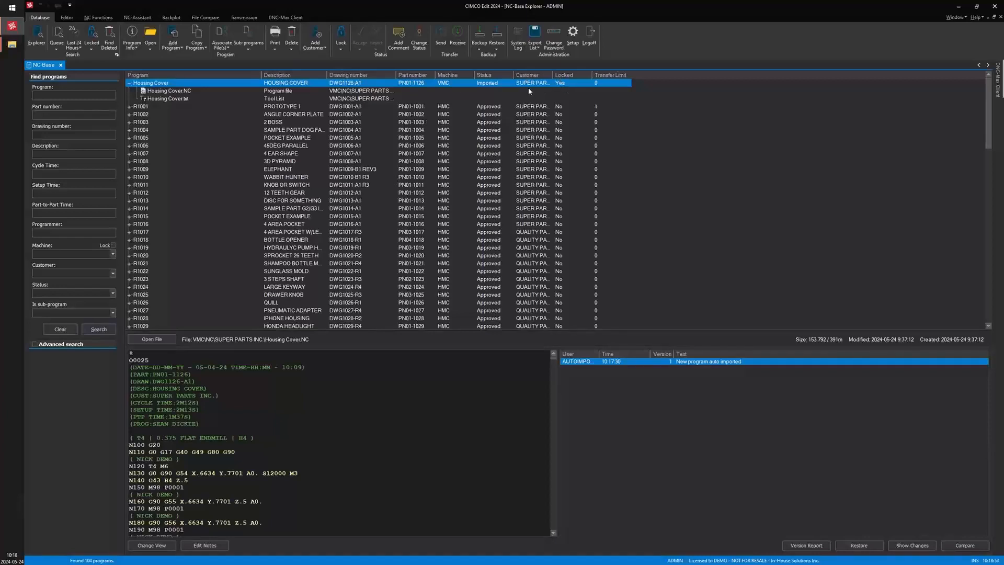
Open the Housing Cover program info again and close it without changes
right_click(564, 85)
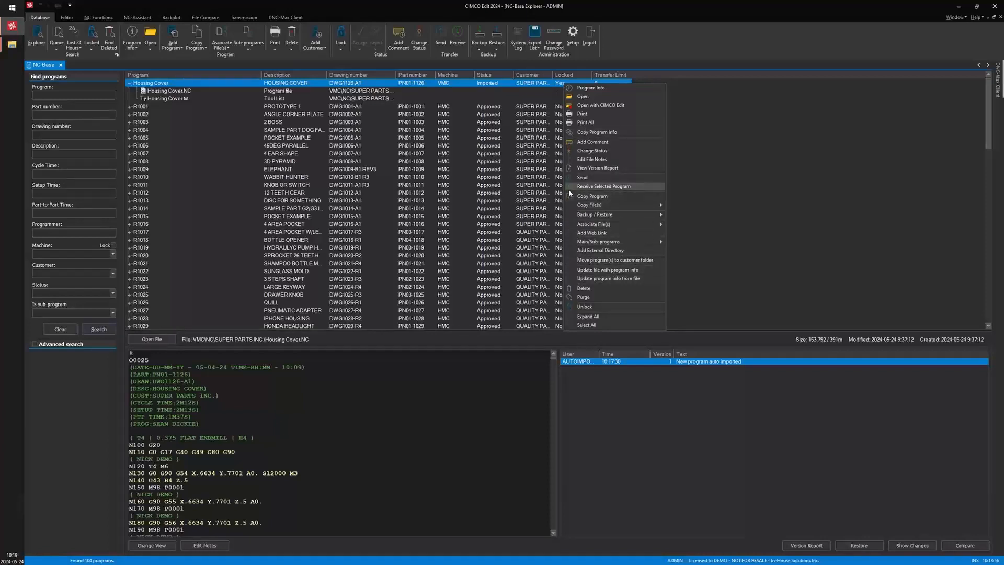
left_click(474, 114)
double_click(530, 84)
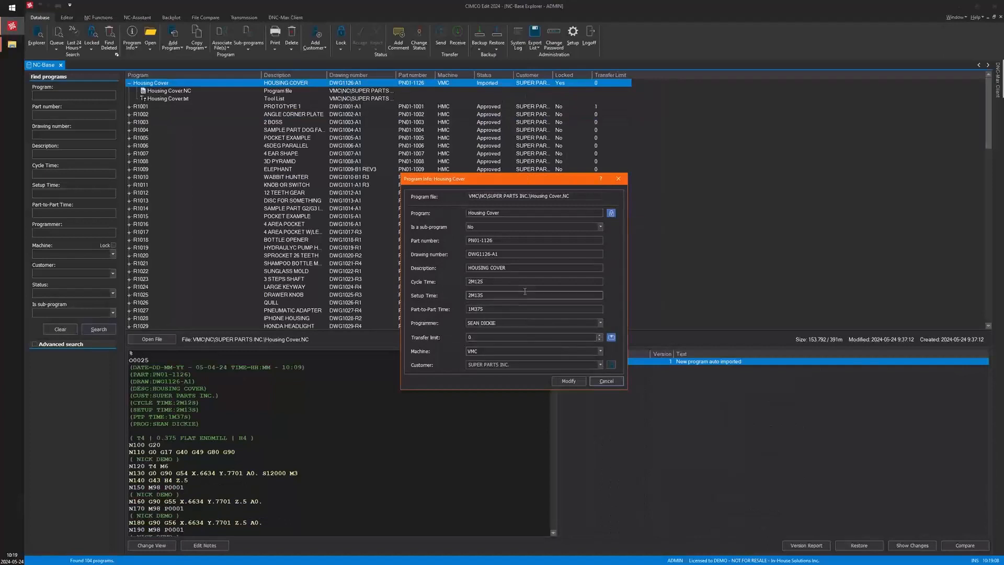
left_click(599, 386)
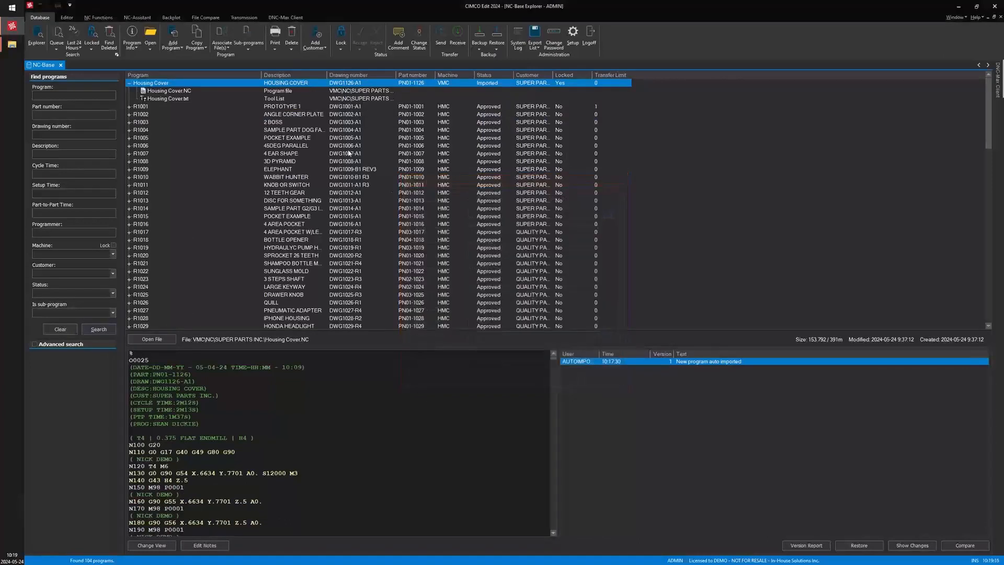
Unlock the Housing Cover program with the comment "unlocked"
left_click(338, 44)
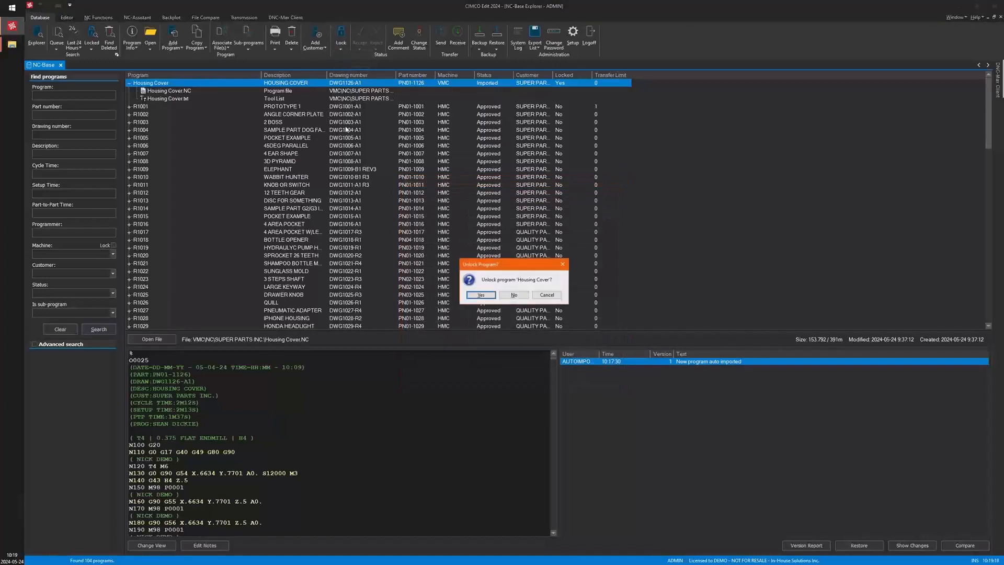
left_click(481, 295)
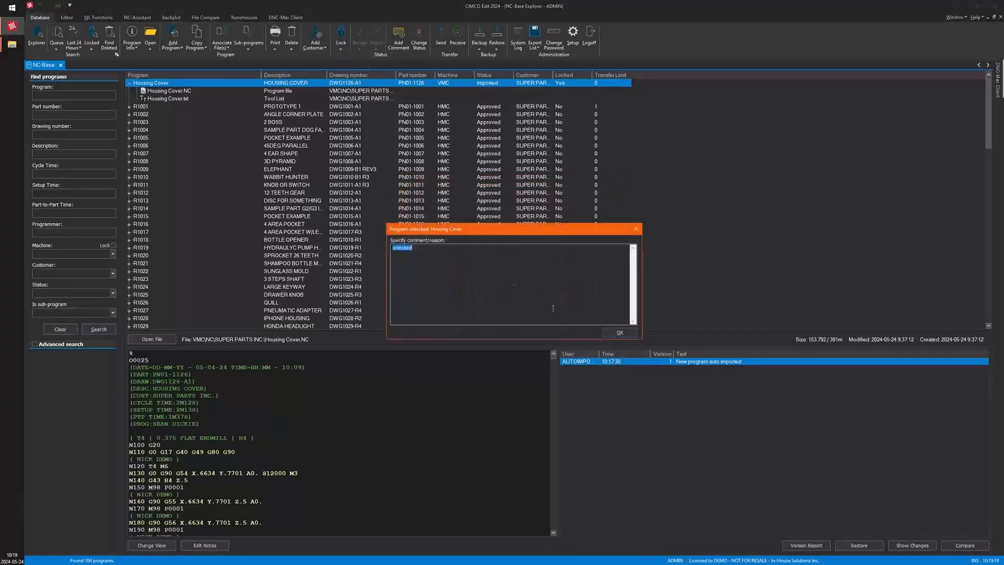
left_click(614, 331)
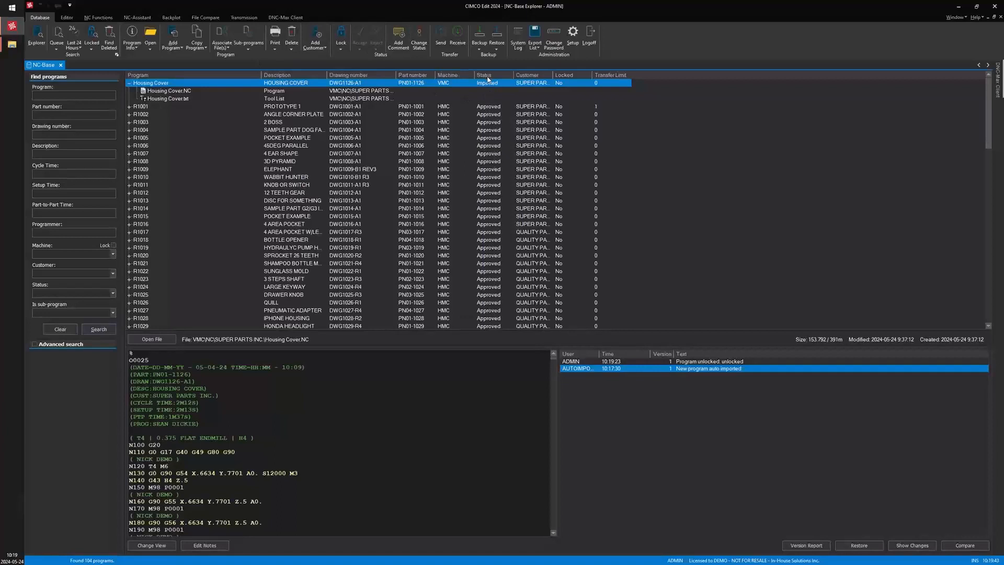
Change the Housing Cover program's status to Approved without a comment
left_click(422, 33)
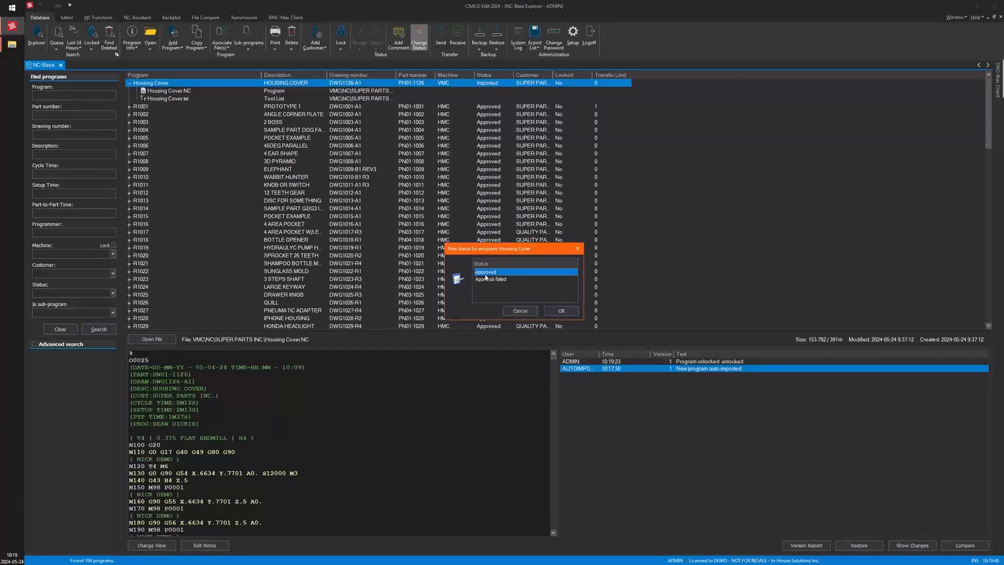
left_click(561, 311)
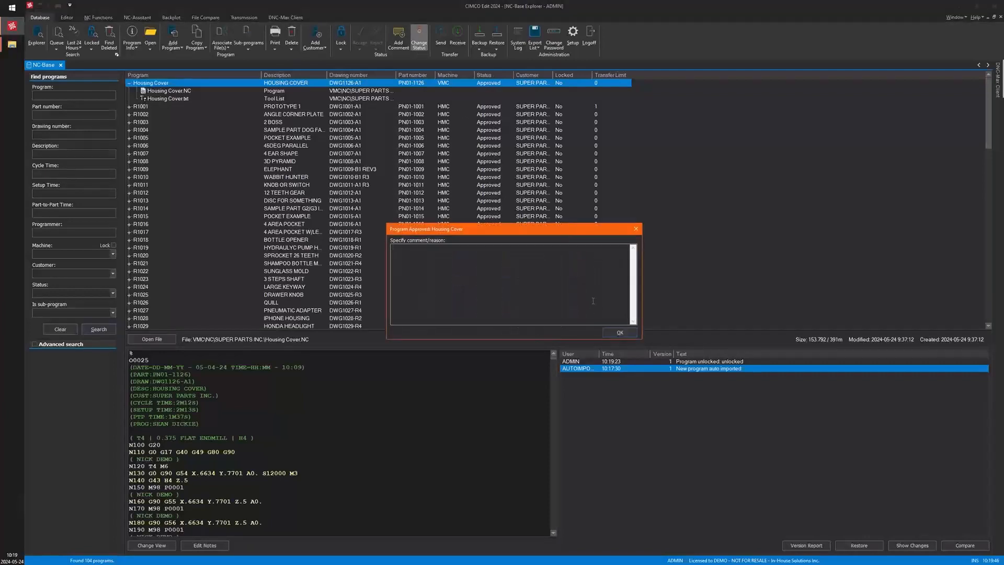
left_click(608, 331)
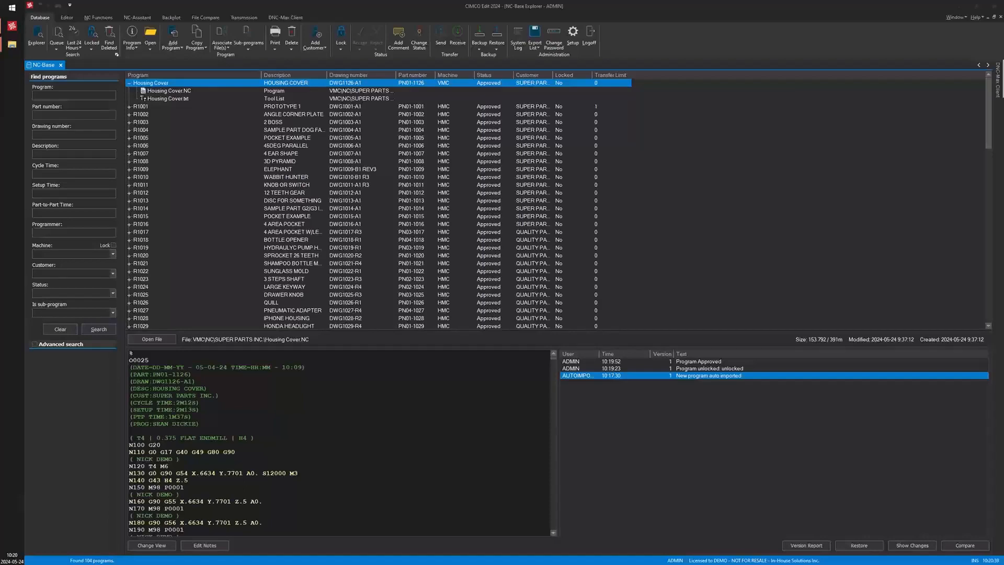
Copy R1058.NC from the Dir_Monitor_RR_Machine_folder into its Send_to_Server folder and close the folder window
left_click(12, 44)
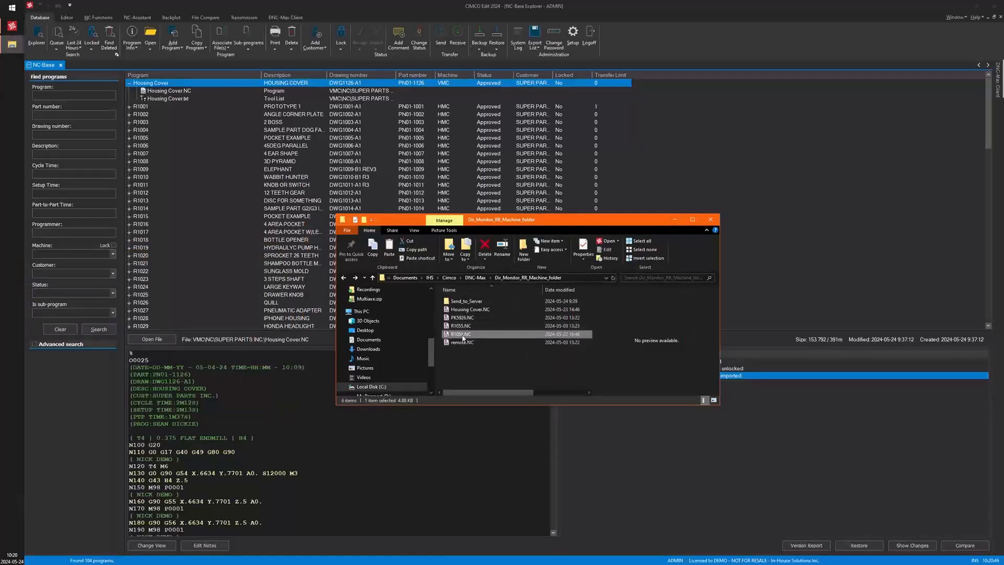
left_click_drag(463, 337, 464, 304)
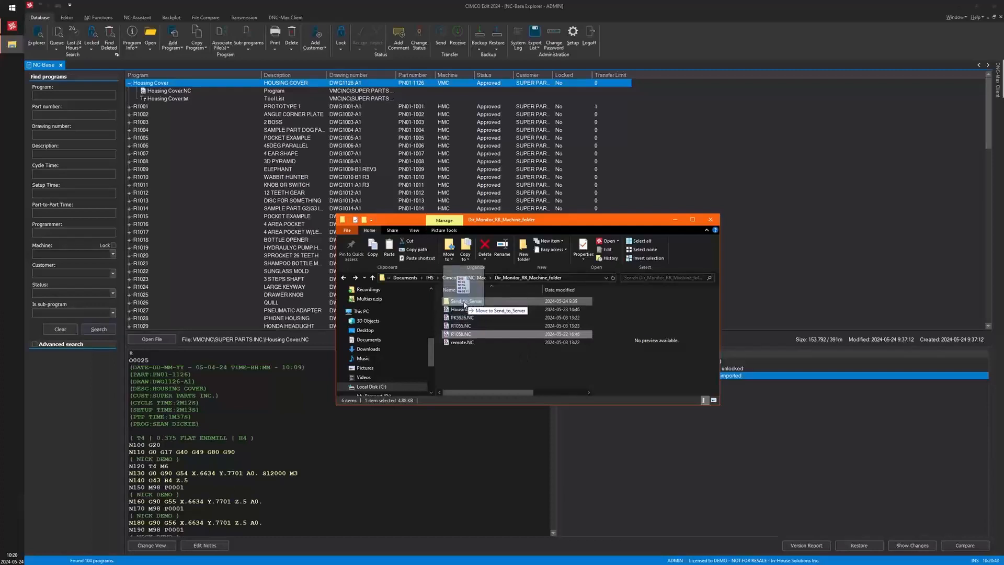
right_click_drag(464, 304, 464, 303)
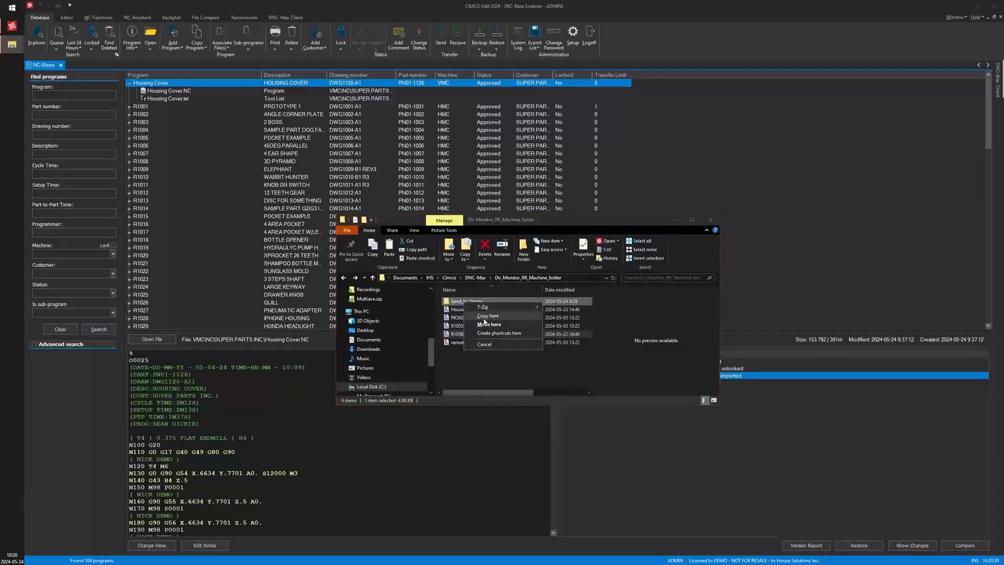
left_click(487, 316)
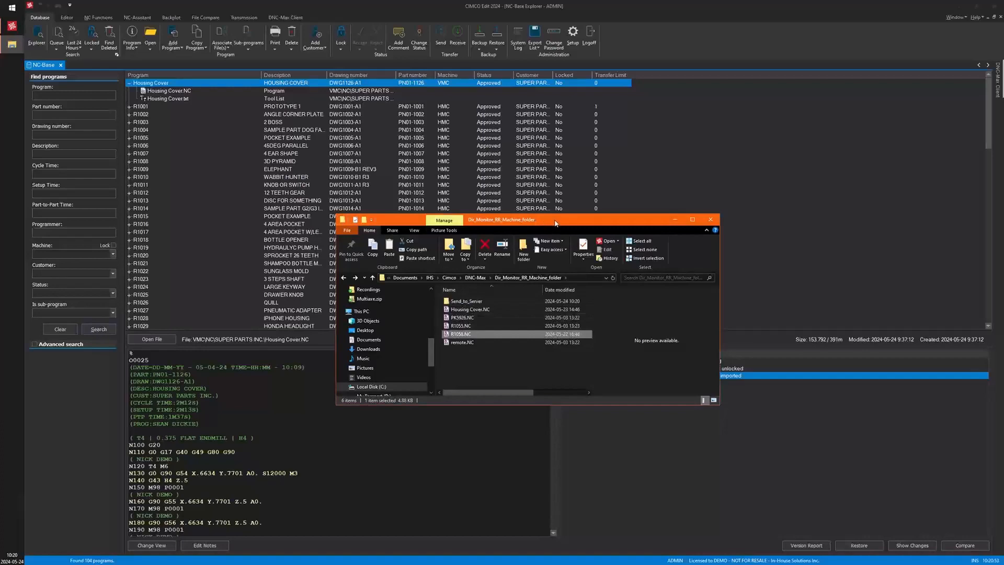
left_click_drag(555, 223, 0, 251)
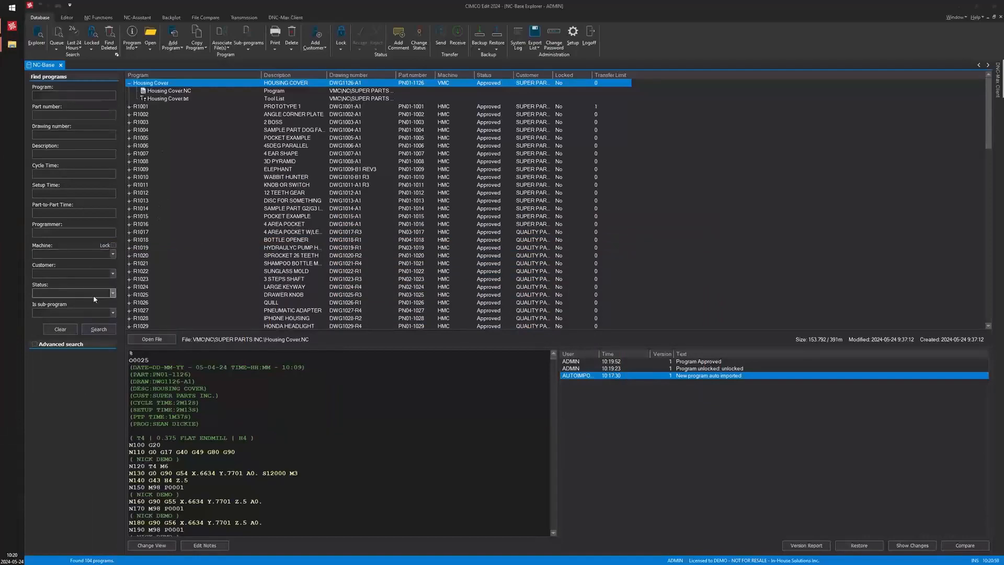
Rerun the program search and list the programs on the import queue
left_click(98, 328)
left_click(198, 162)
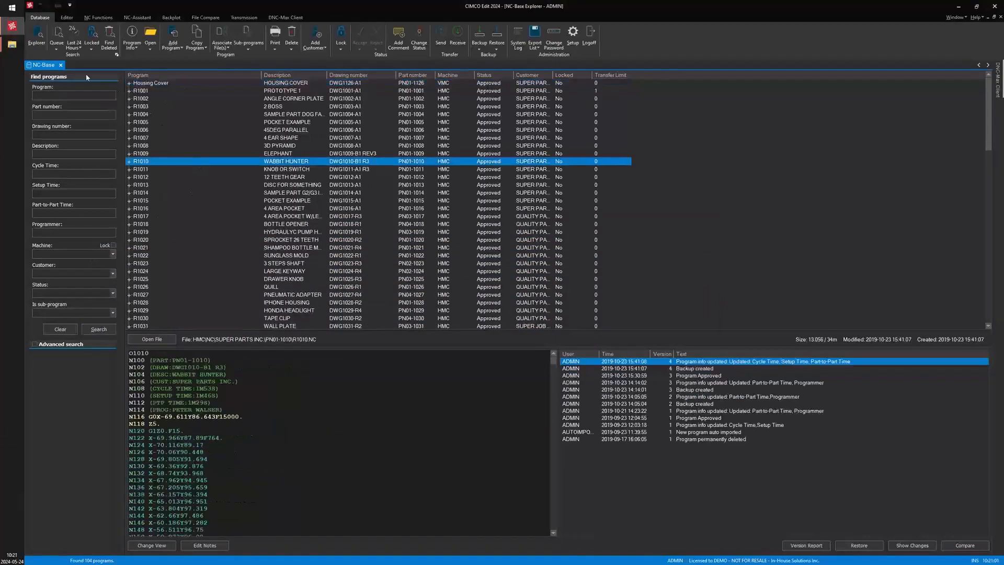
left_click(56, 38)
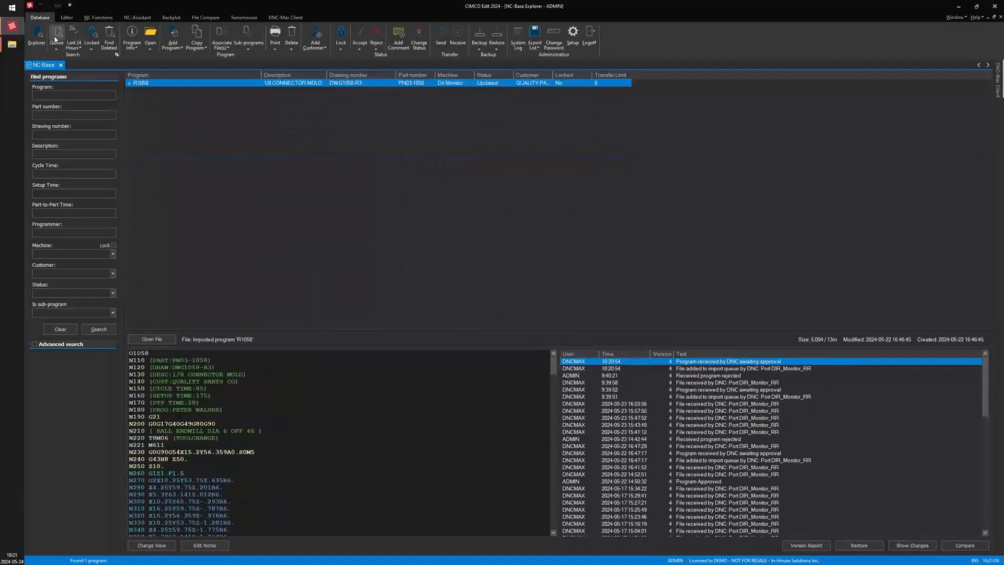
left_click(57, 42)
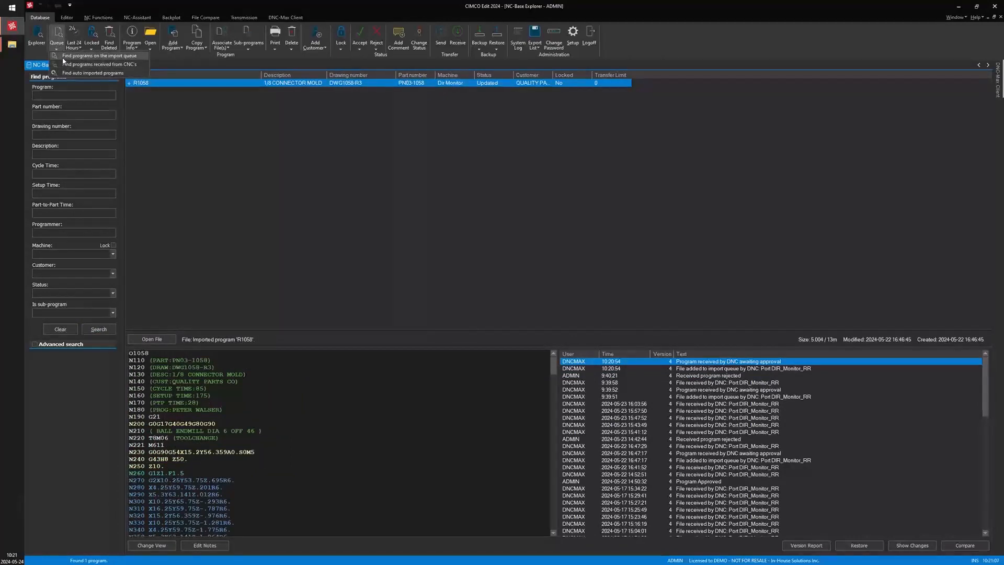
left_click(320, 164)
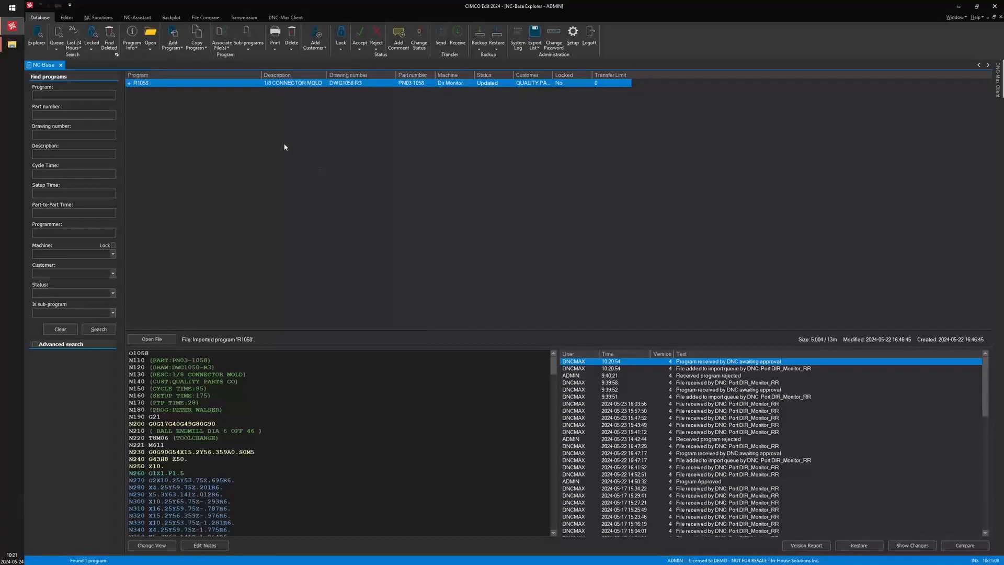
Compare the queued R1058.NC file with the stored R1058 program, review the differences and close the comparison
left_click(130, 83)
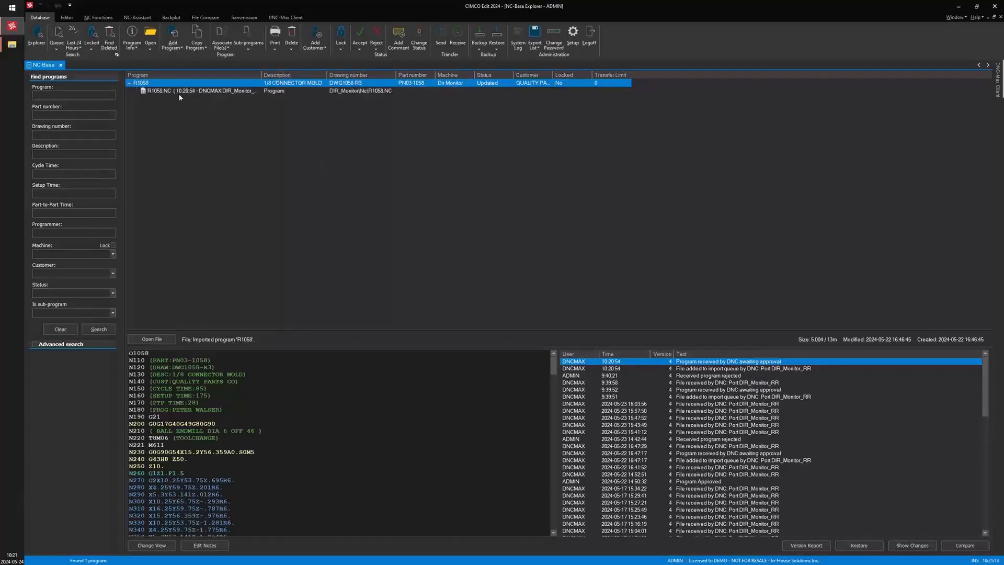
left_click(220, 92)
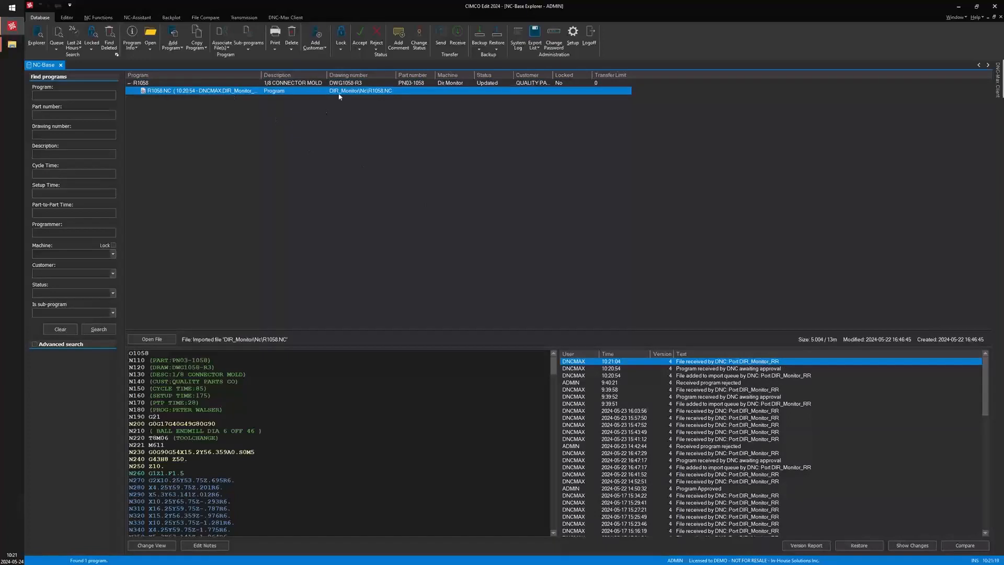
right_click(258, 93)
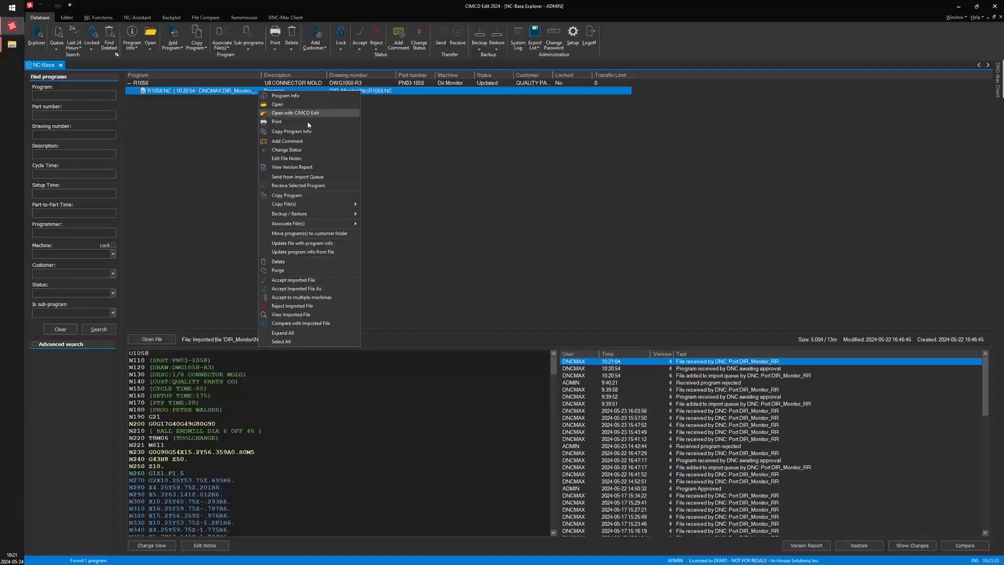
left_click(316, 324)
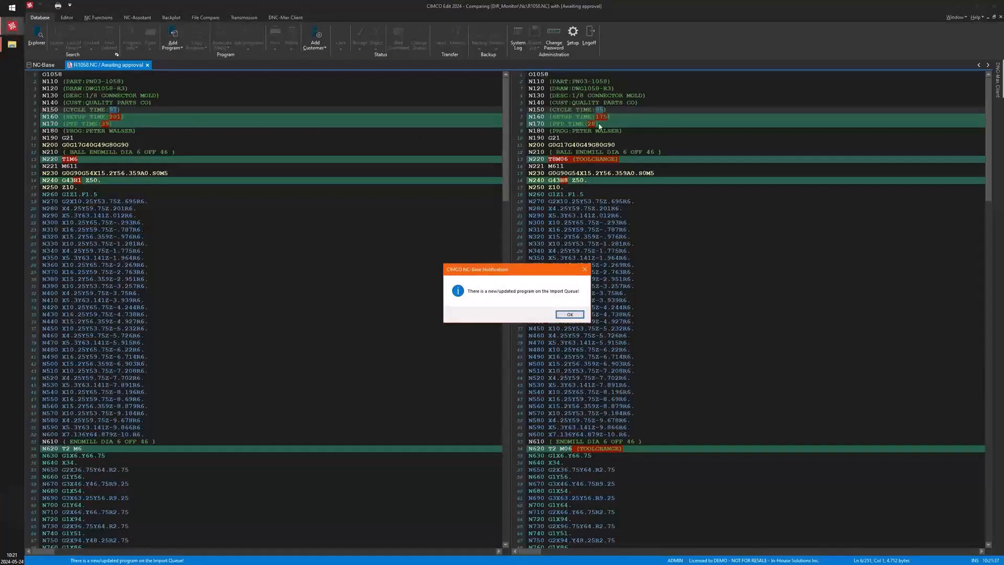
left_click(569, 314)
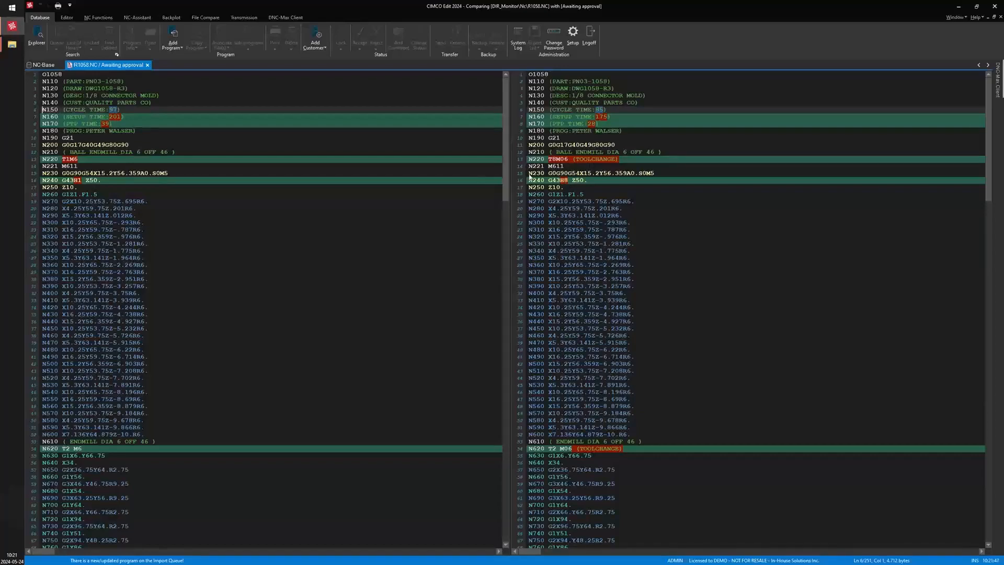
scroll(498, 357, "down", 17)
scroll(503, 342, "down", 20)
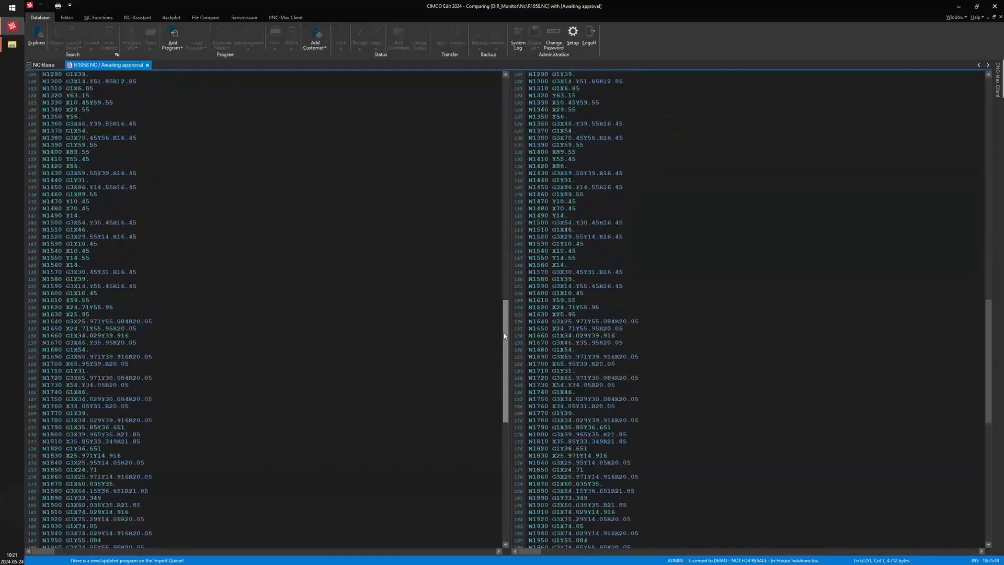
scroll(504, 336, "up", 1)
scroll(505, 336, "down", 10)
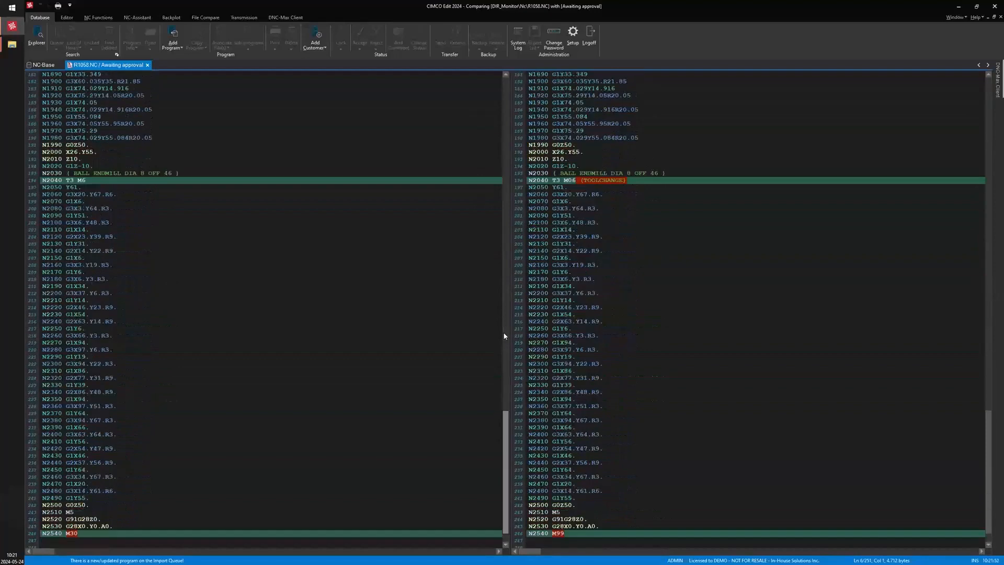
scroll(505, 335, "up", 18)
scroll(504, 334, "up", 20)
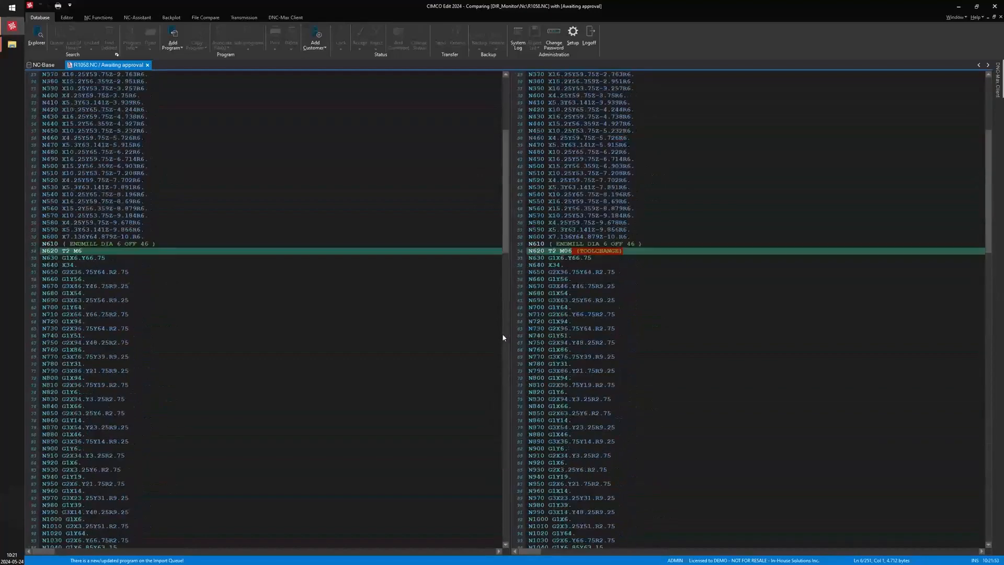
left_click(147, 65)
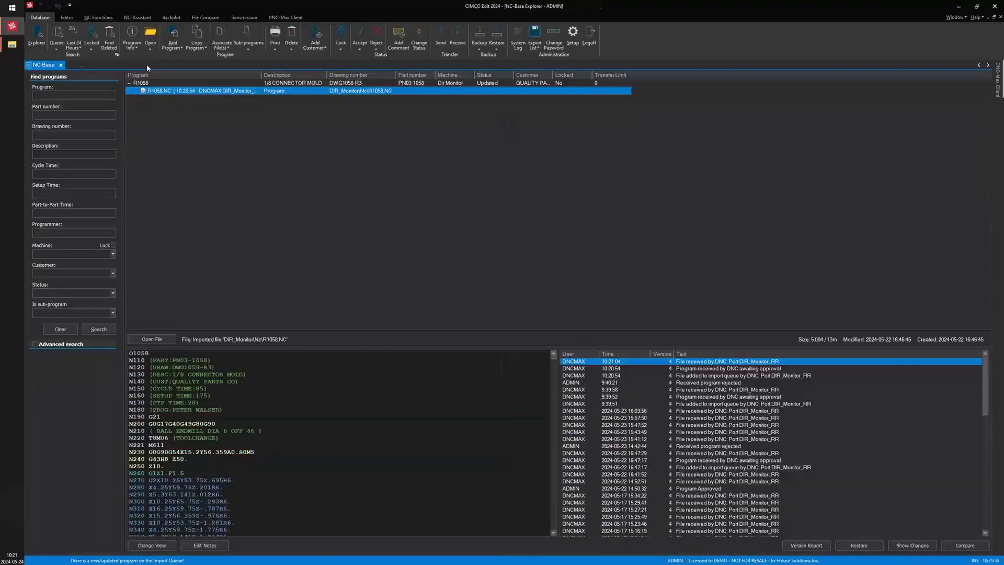
Accept the imported R1058.NC file with the comment "revision accept"
left_click(360, 38)
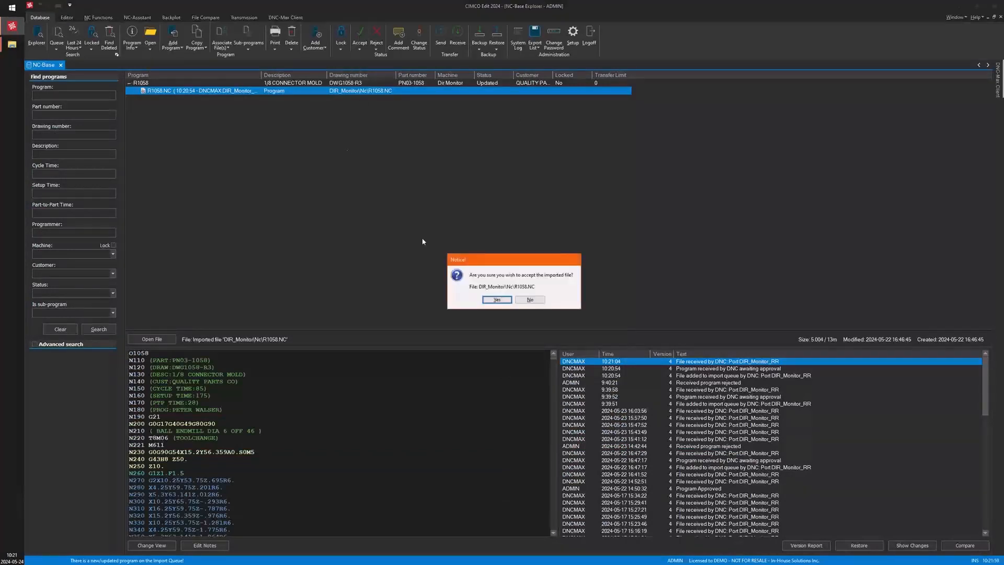
left_click(497, 299)
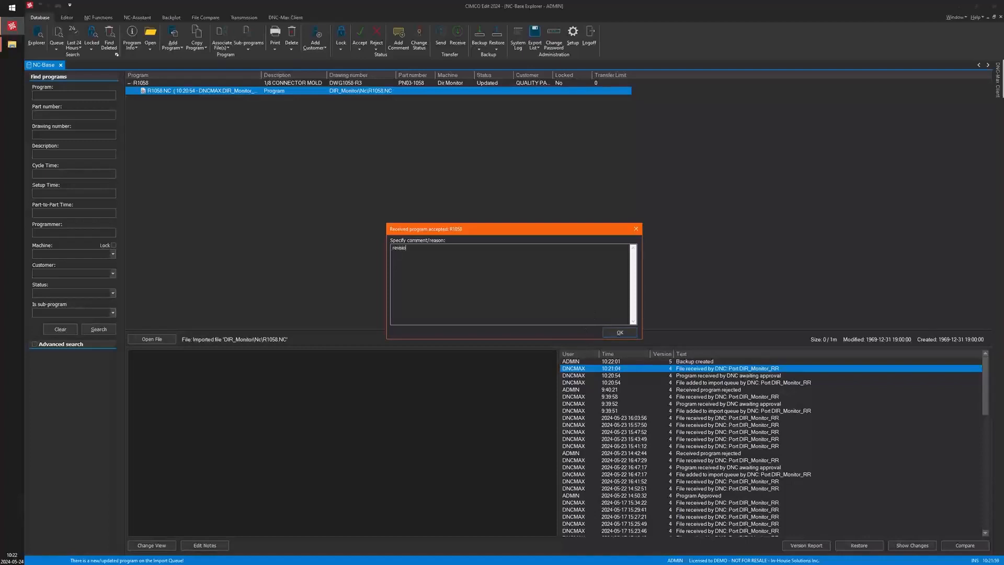
type("revision accwepte")
key("Left")
key("BackSpace")
left_click(620, 332)
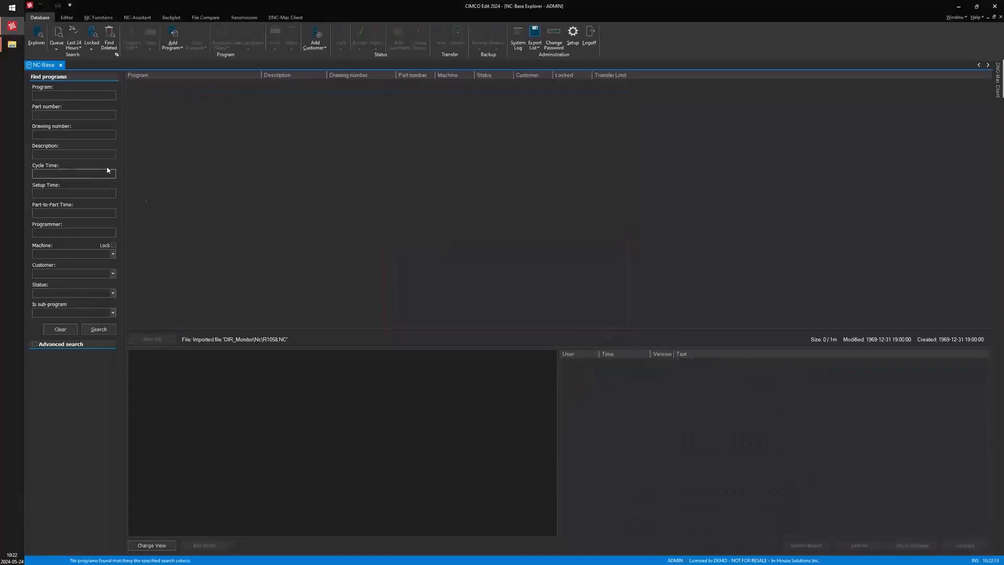
Rerun the program search, select the R1058 program from the Dir Monitor machine and review its version history entries
left_click(98, 329)
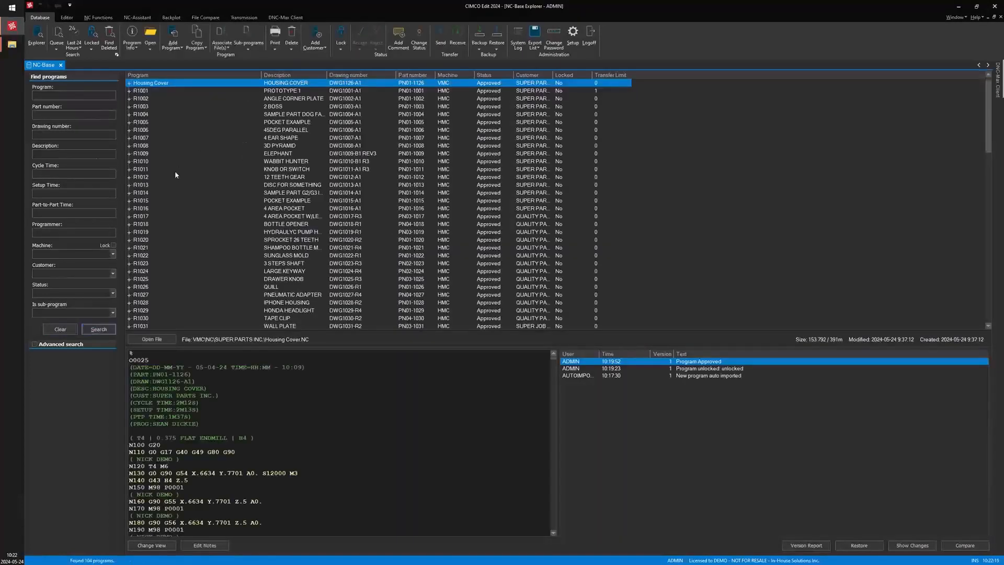
scroll(174, 171, "down", 13)
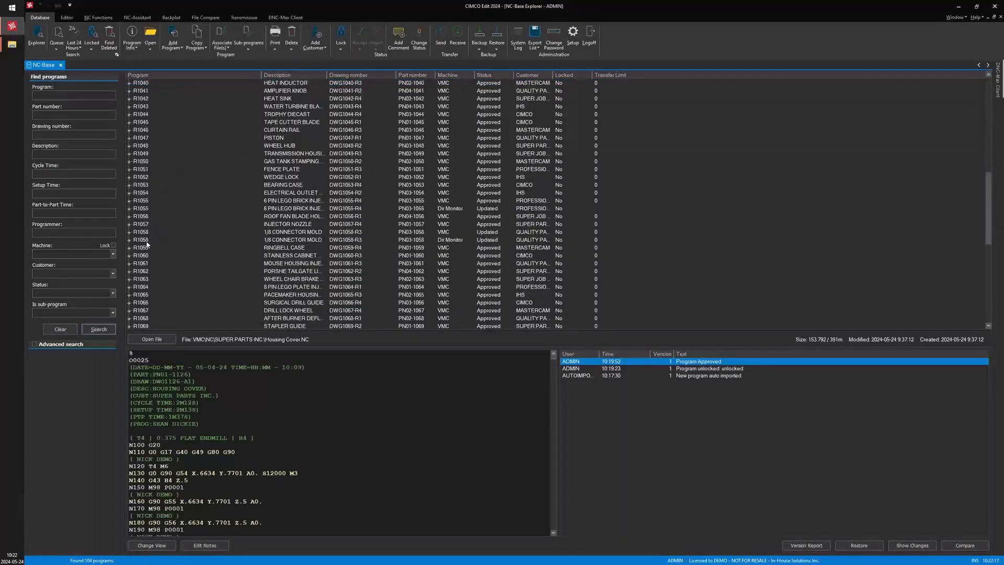
left_click(140, 232)
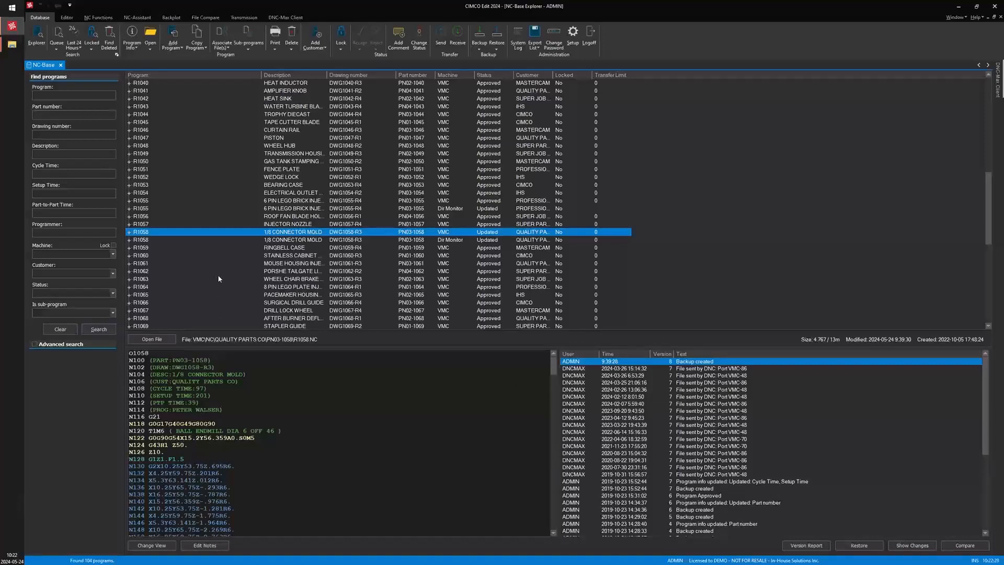
left_click(129, 239)
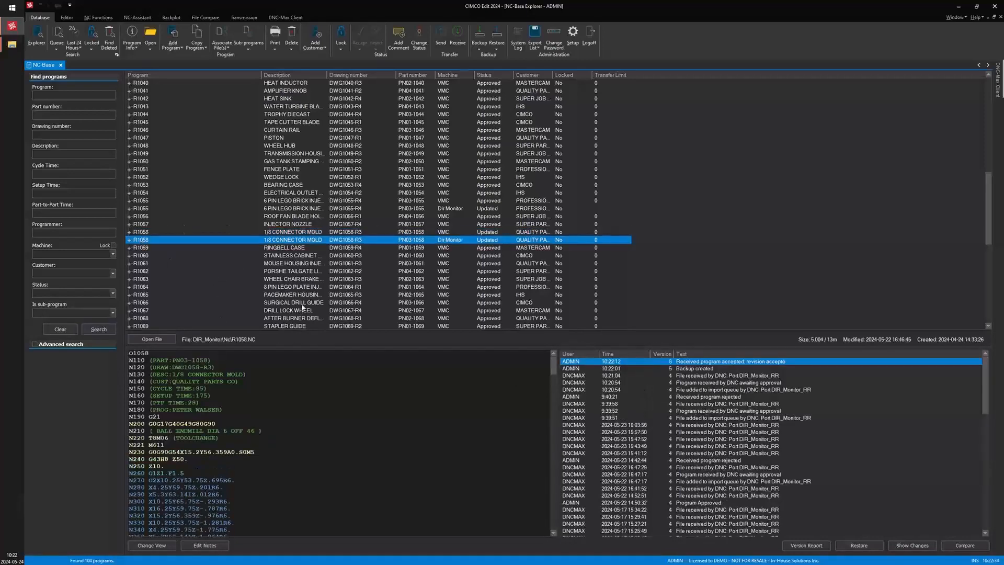
left_click(617, 368)
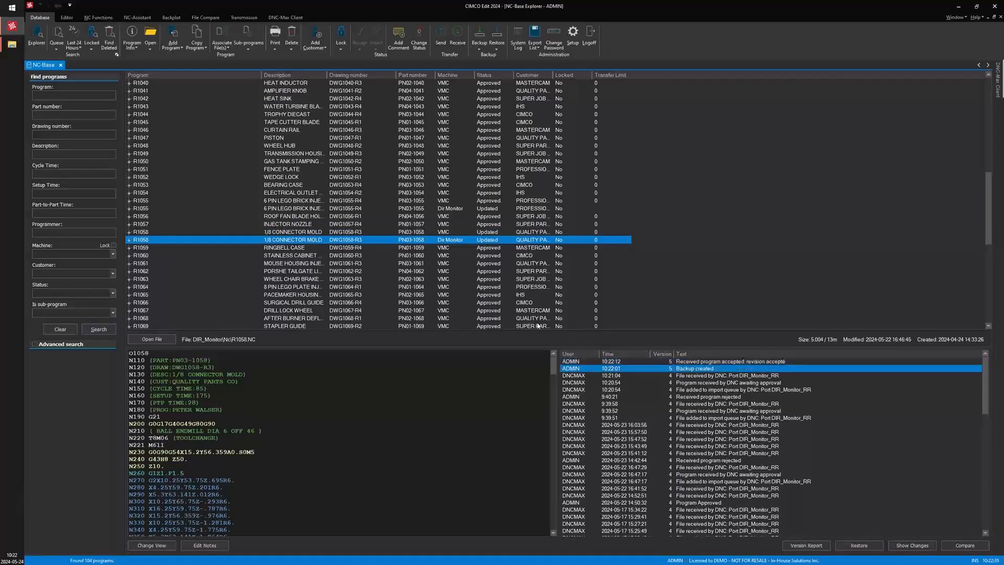
left_click(441, 233)
left_click(443, 241)
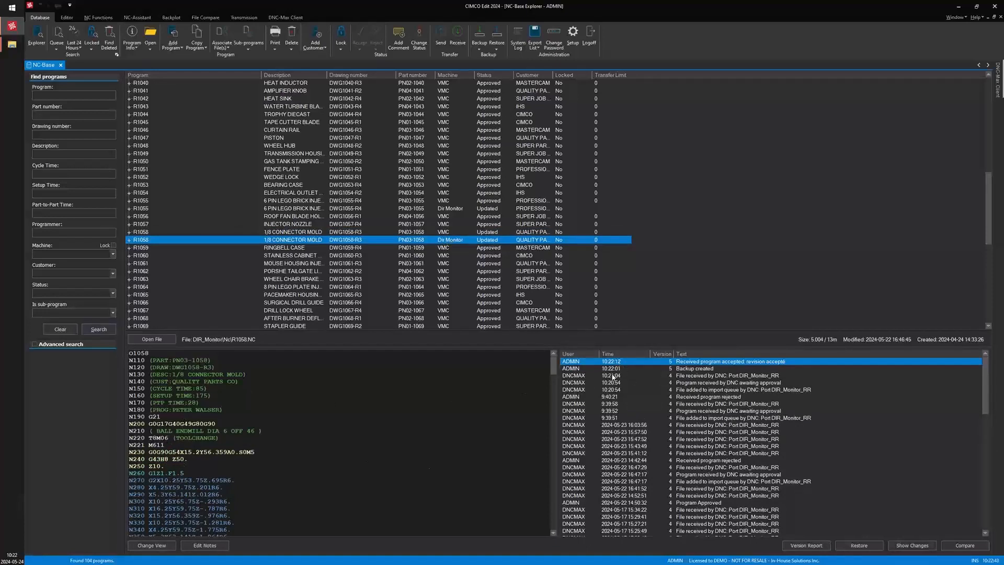
left_click(613, 376)
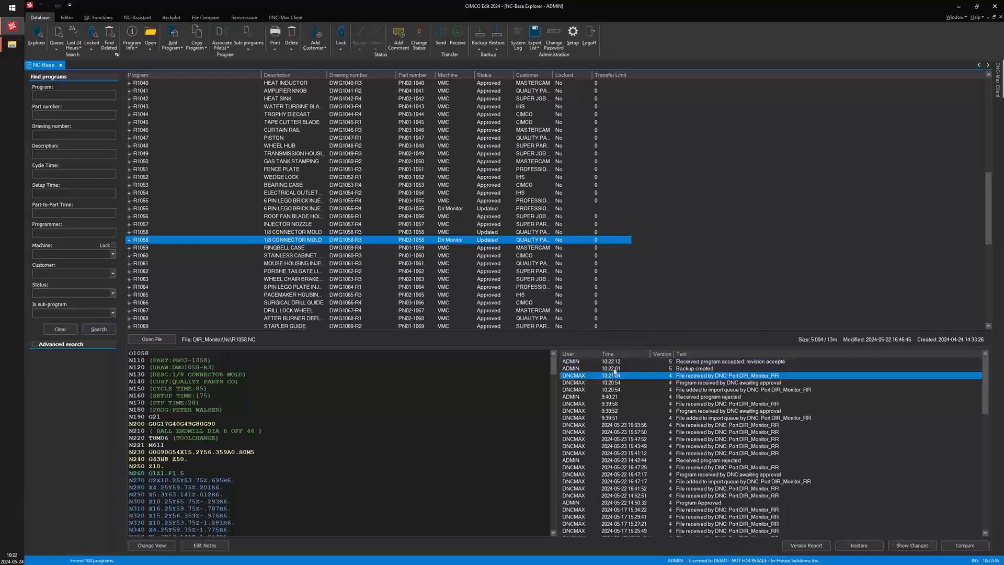
left_click(614, 369)
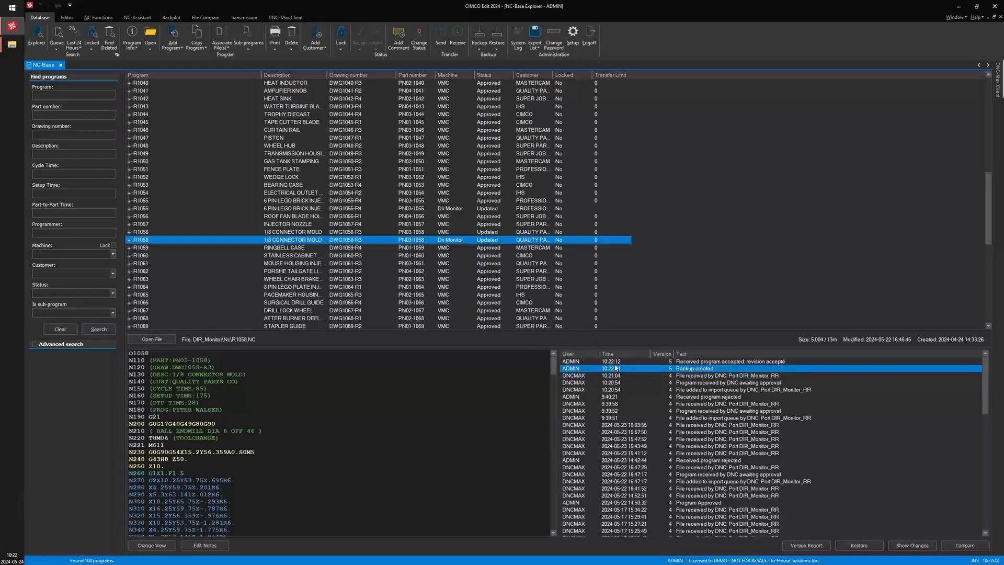
left_click(616, 361)
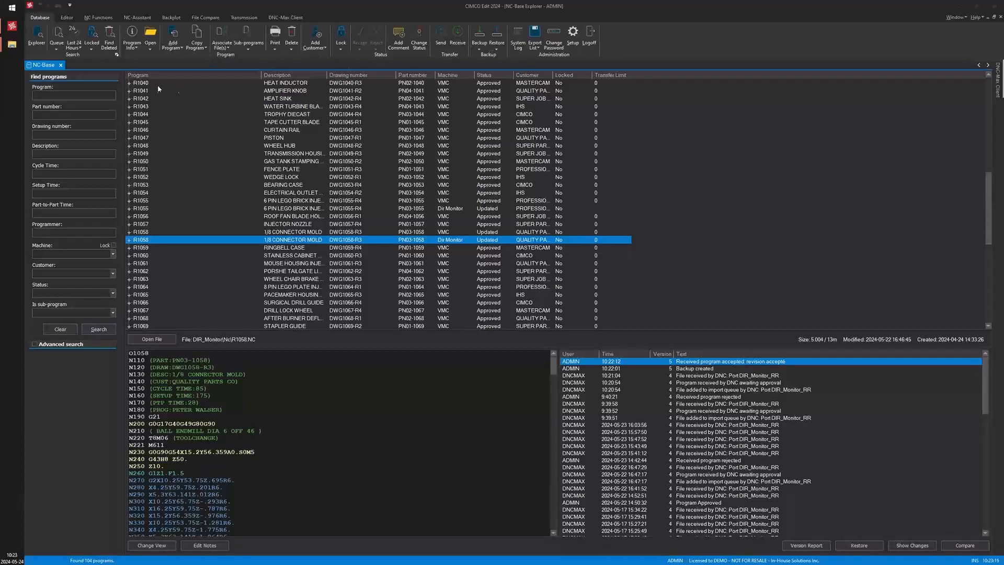
Log off and log back on to NC-Base as OPERATOR, then inspect the program context menu available to that user
left_click(590, 35)
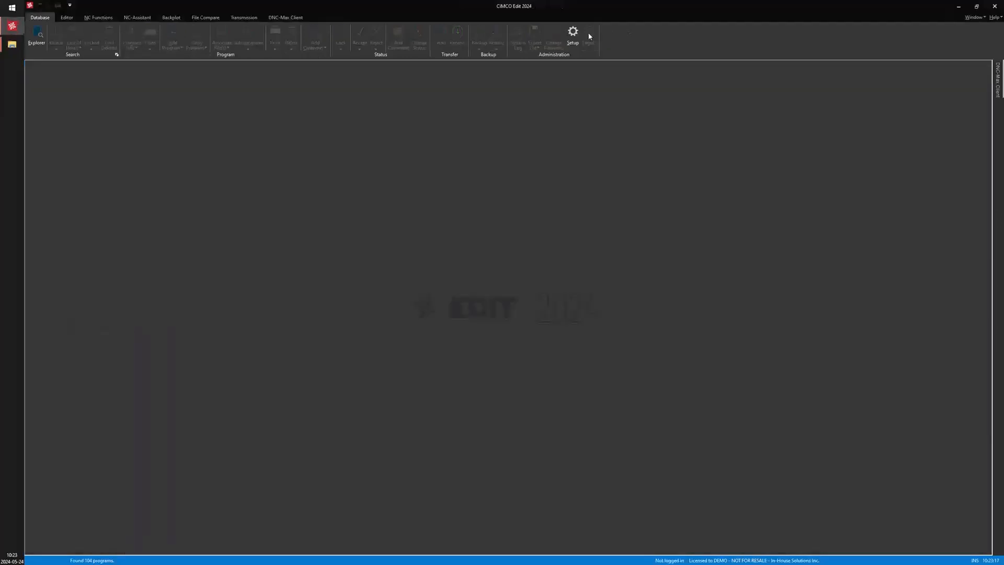
left_click(37, 36)
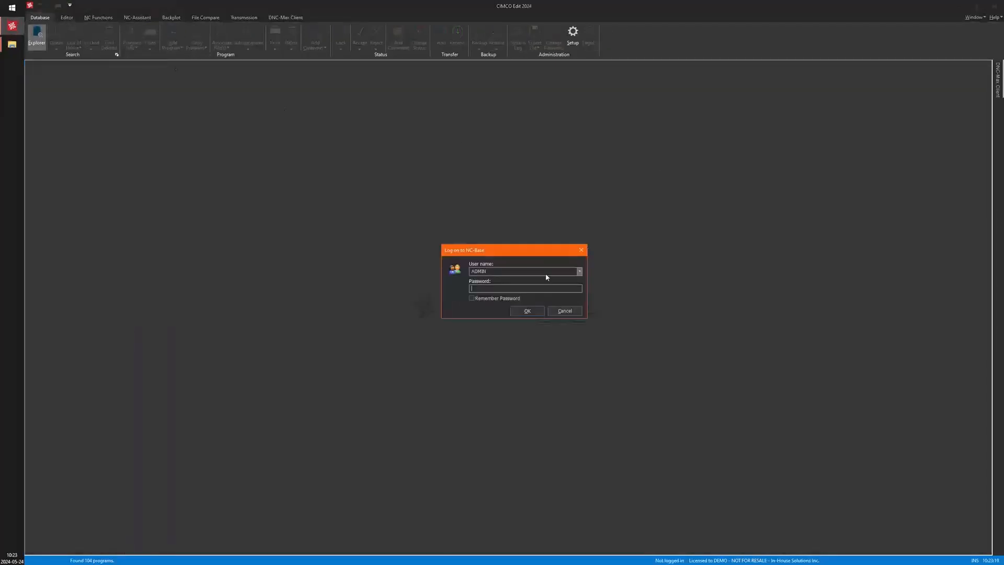
left_click(579, 271)
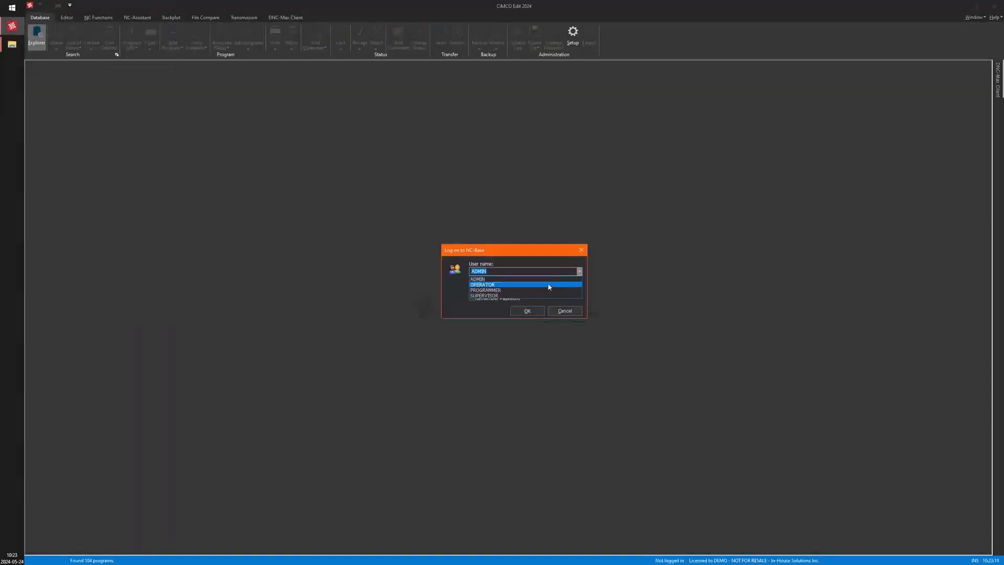
left_click(549, 284)
left_click(528, 311)
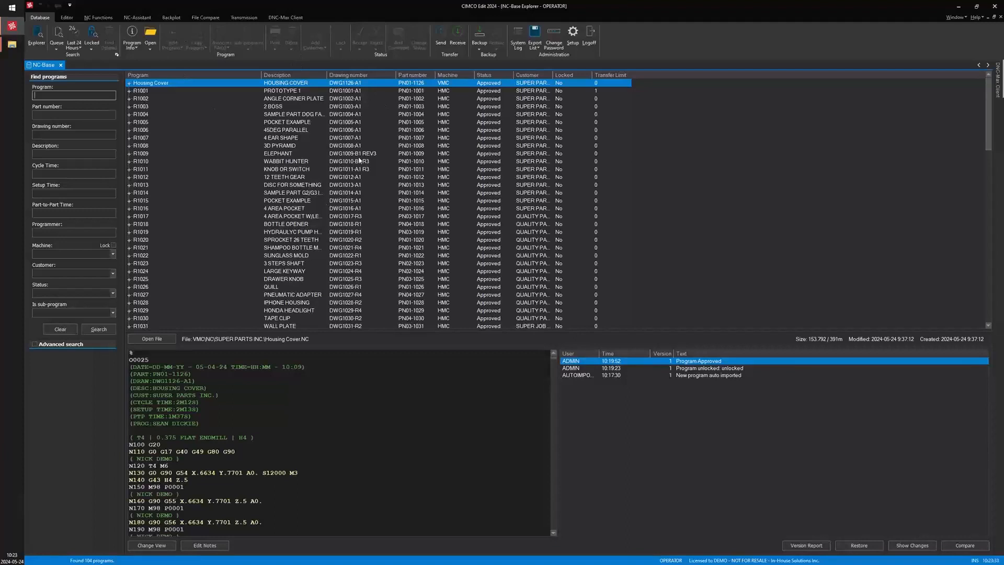
right_click(338, 86)
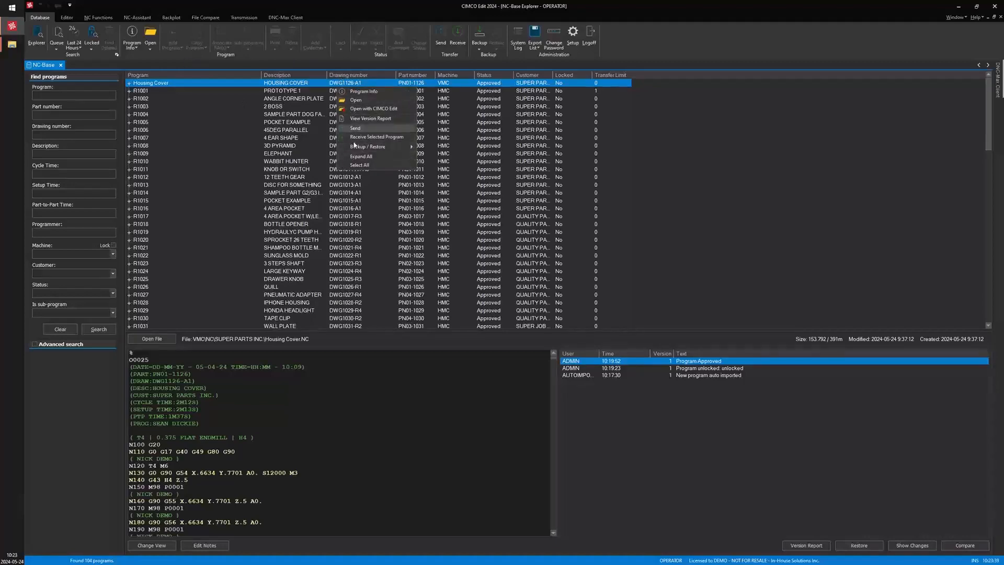
left_click(167, 138)
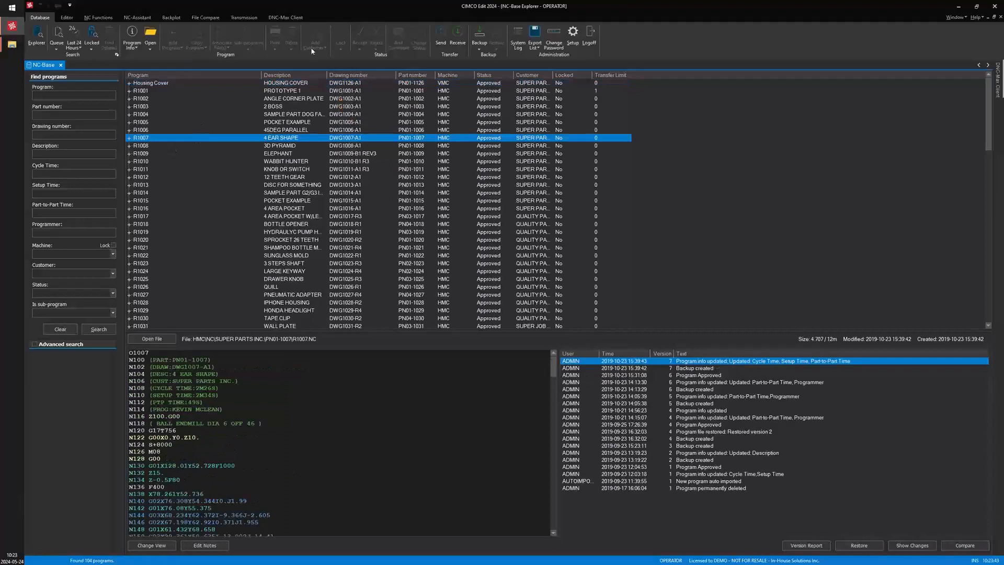